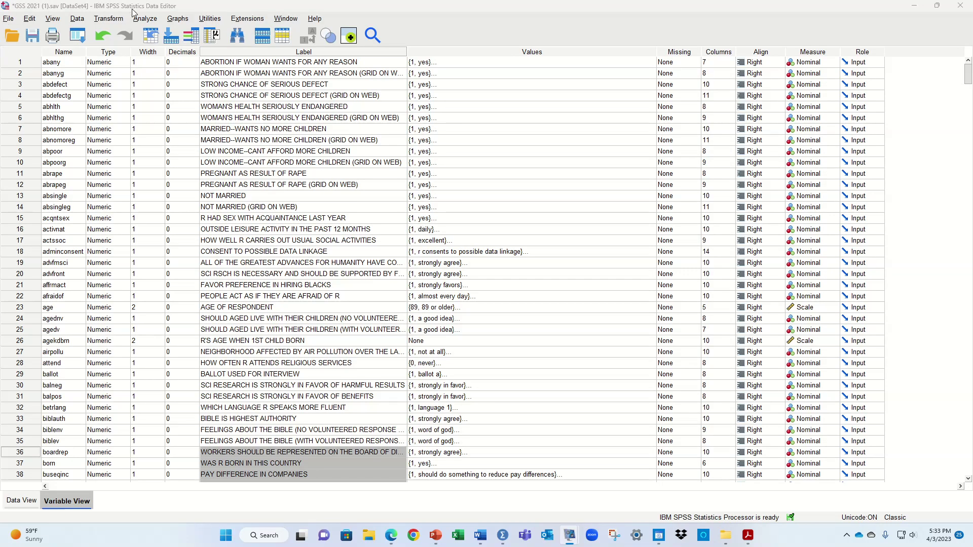
# Narrow the Values column in Variable View so more property columns fit on screen.
pyautogui.click(206, 5)
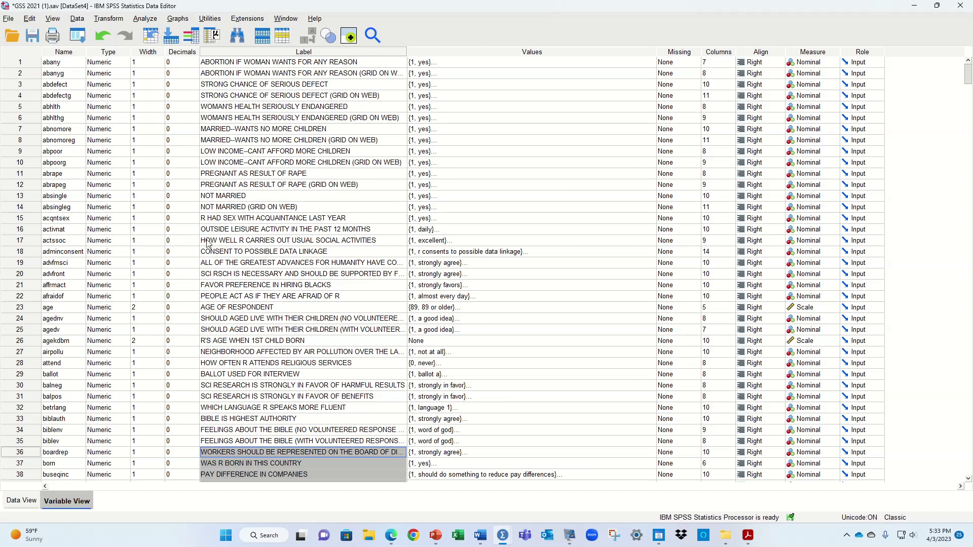
pyautogui.scroll(-3, 349, 281)
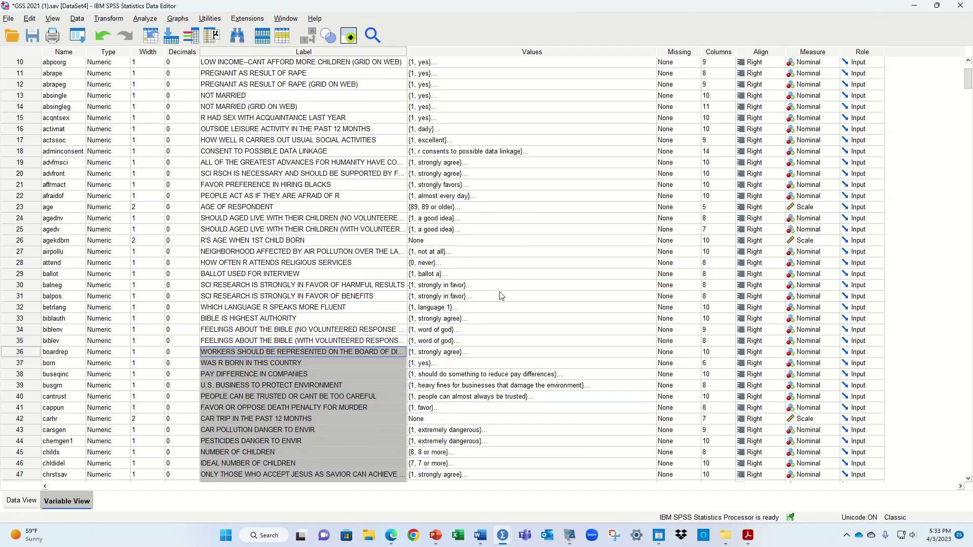
pyautogui.scroll(3, 499, 292)
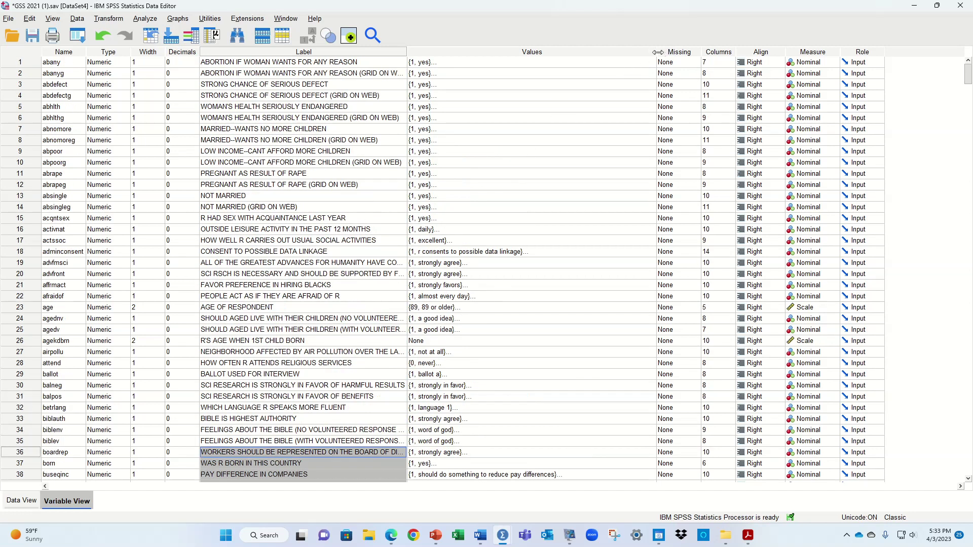
pyautogui.moveTo(657, 52); pyautogui.dragTo(550, 55)
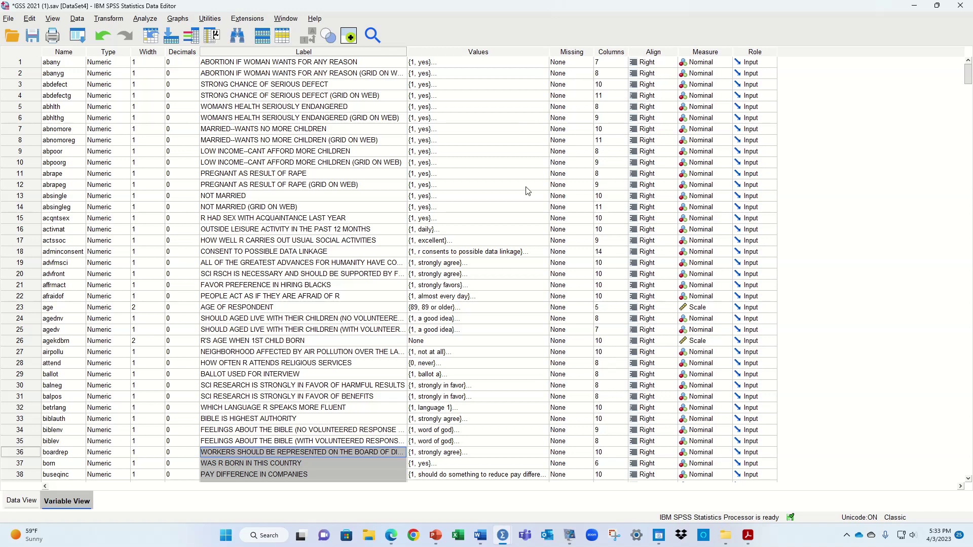
# Browse the variable list, selecting abany's value labels entry and moving toward advfmsci.
pyautogui.scroll(-3, 456, 129)
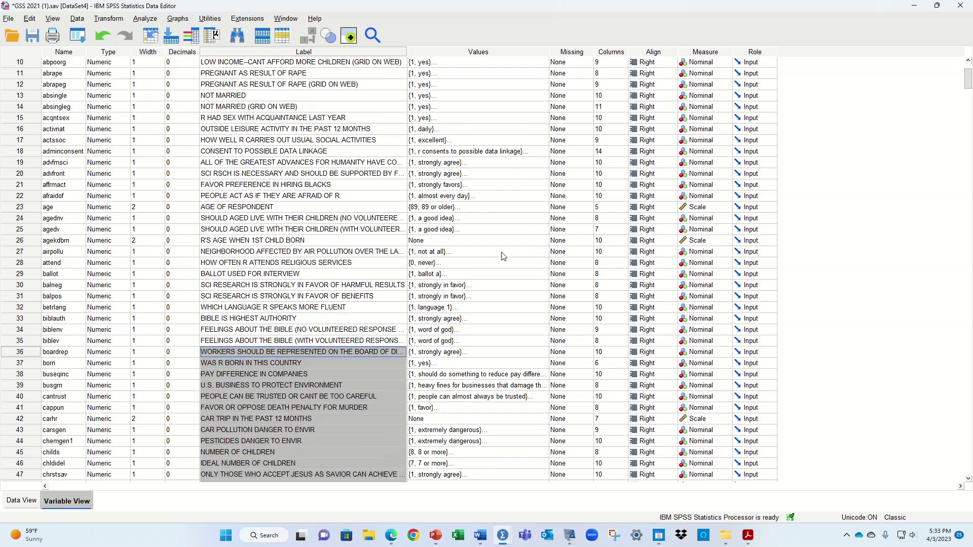
pyautogui.scroll(-5, 503, 256)
pyautogui.scroll(8, 501, 251)
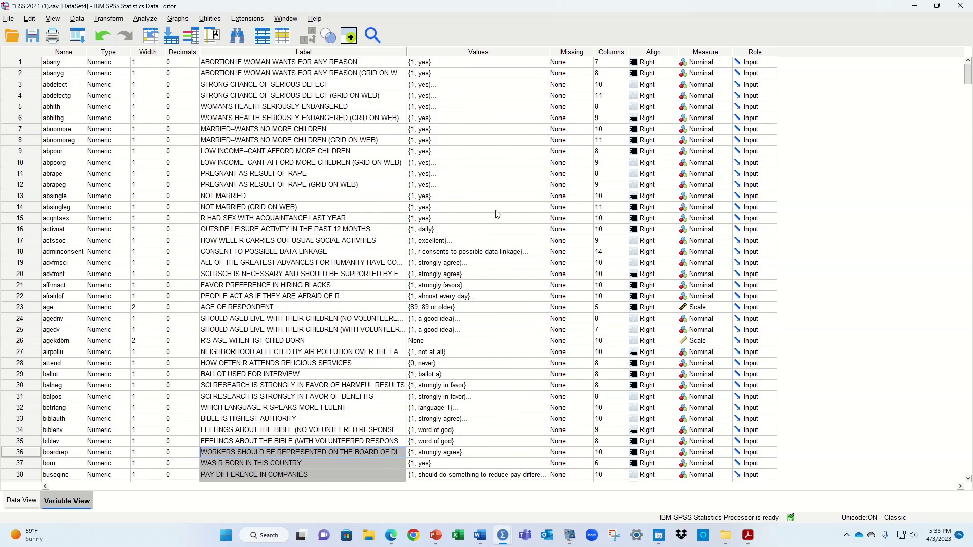
pyautogui.click(434, 62)
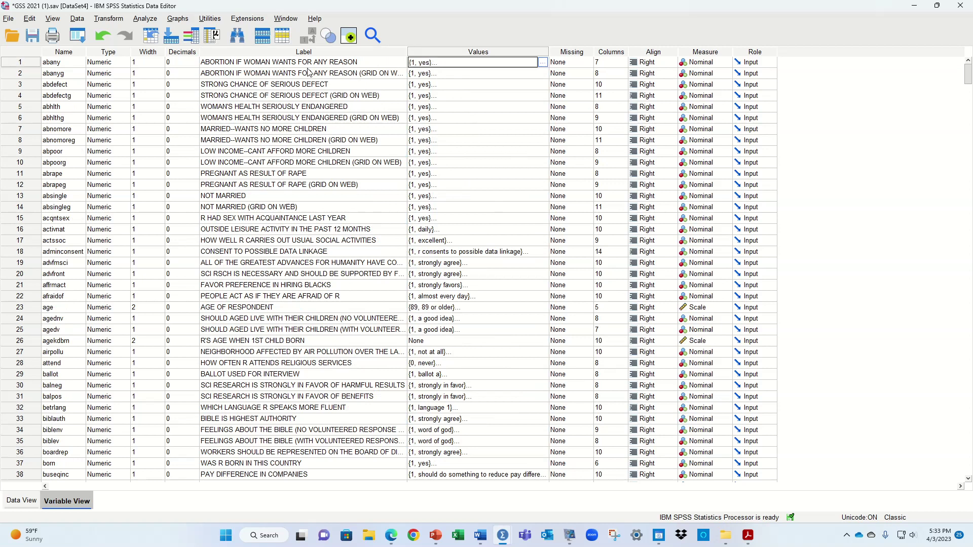
pyautogui.click(249, 141)
pyautogui.scroll(-2, 284, 172)
pyautogui.click(315, 198)
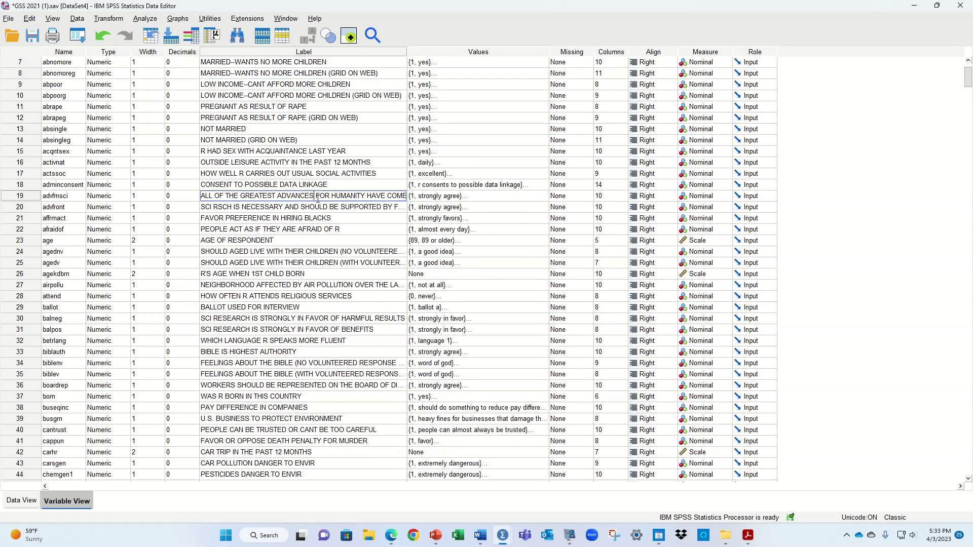
pyautogui.click(436, 203)
pyautogui.click(543, 196)
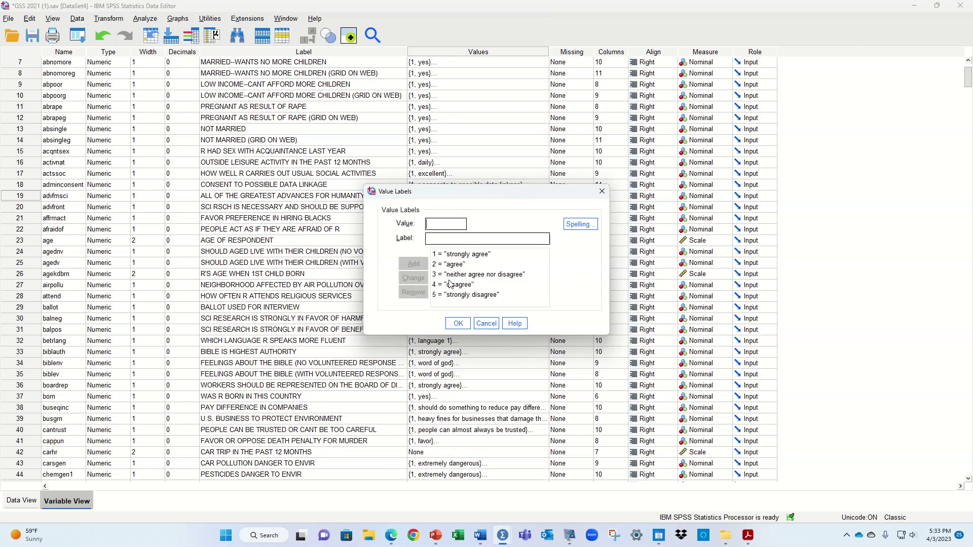
pyautogui.click(487, 324)
pyautogui.scroll(-1, 458, 231)
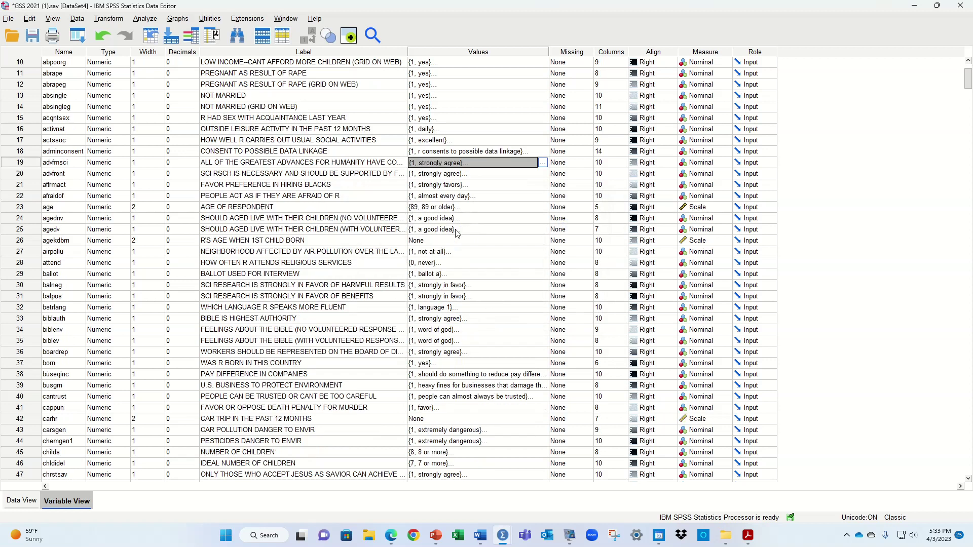
pyautogui.scroll(3, 459, 232)
pyautogui.scroll(-3, 436, 152)
pyautogui.scroll(-1, 454, 203)
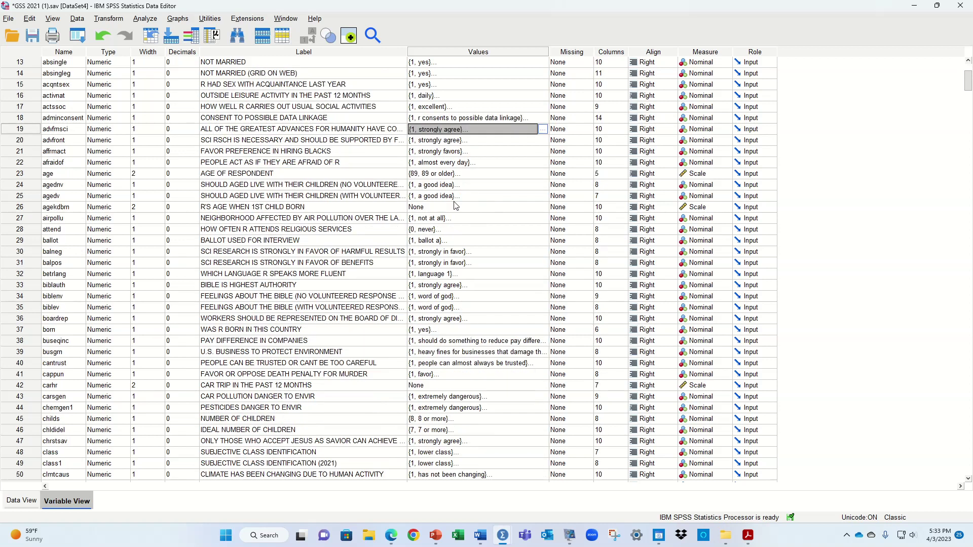
pyautogui.scroll(4, 456, 203)
pyautogui.scroll(-3, 446, 269)
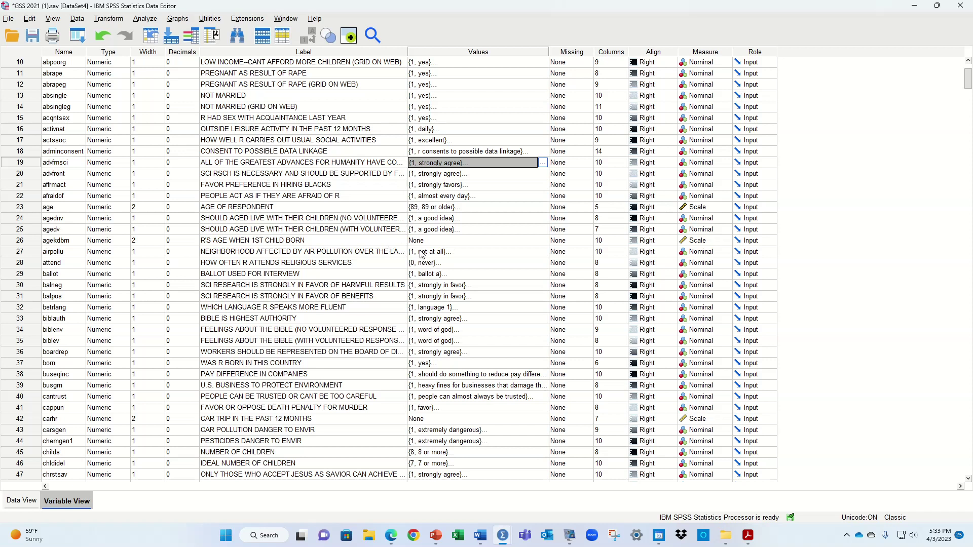
pyautogui.scroll(-1, 425, 252)
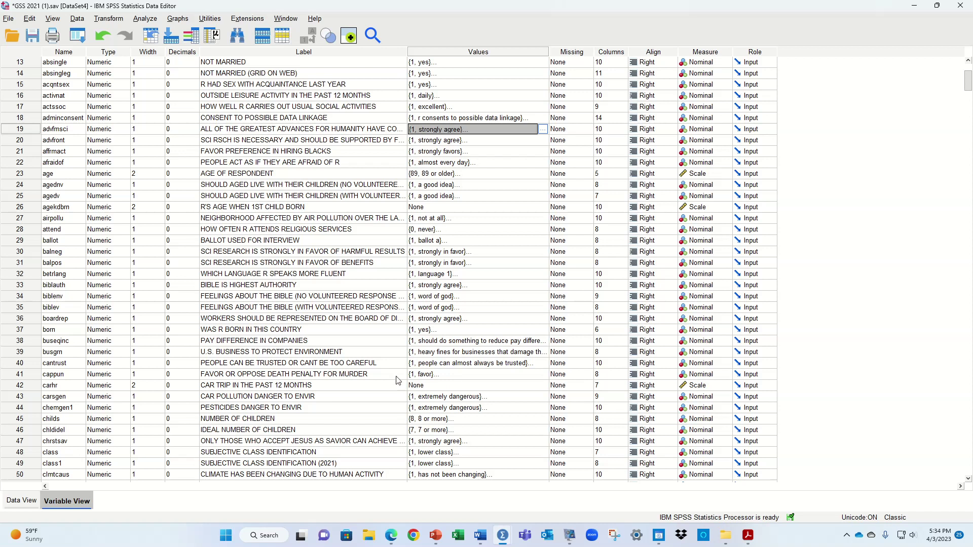
pyautogui.scroll(-1, 398, 381)
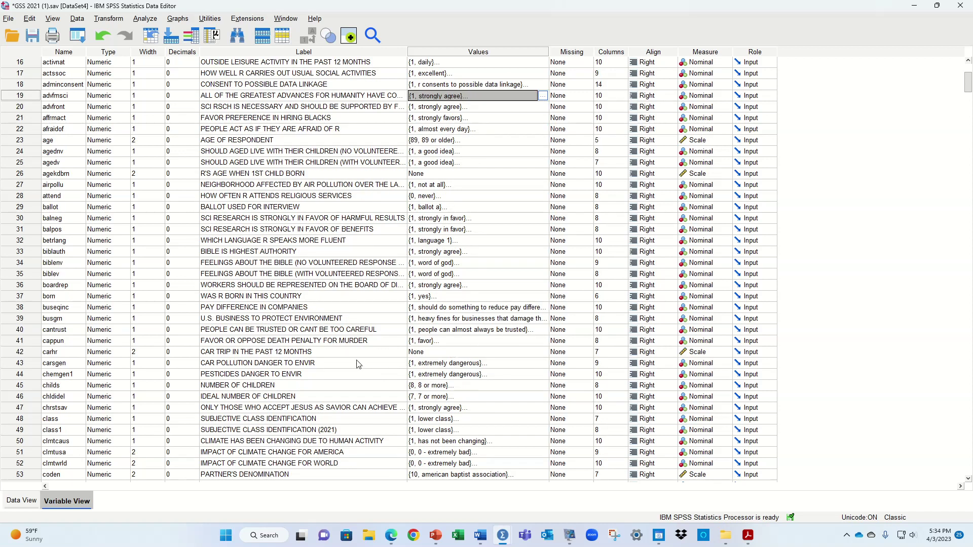
pyautogui.scroll(-4, 436, 334)
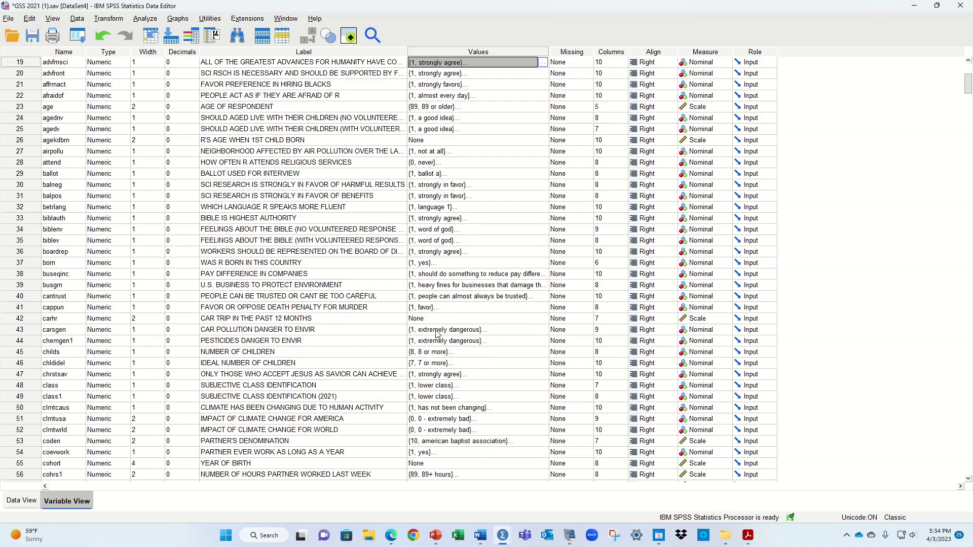
pyautogui.scroll(-1, 481, 336)
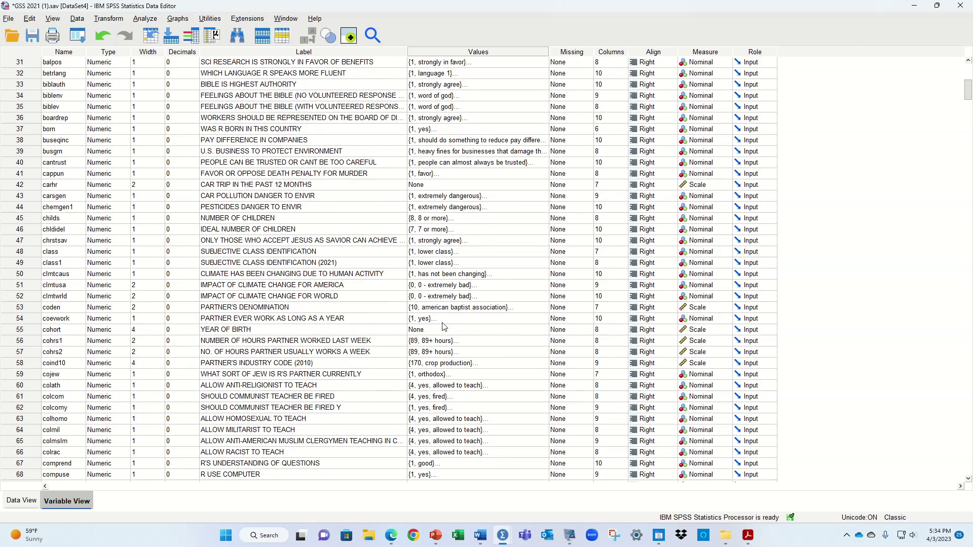
pyautogui.scroll(-3, 443, 328)
pyautogui.scroll(-5, 437, 298)
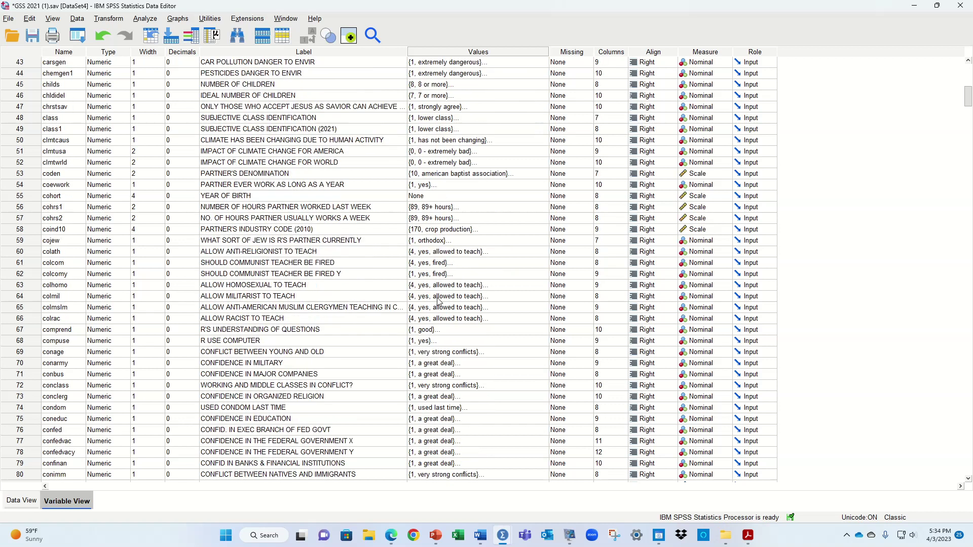
pyautogui.scroll(-1, 437, 353)
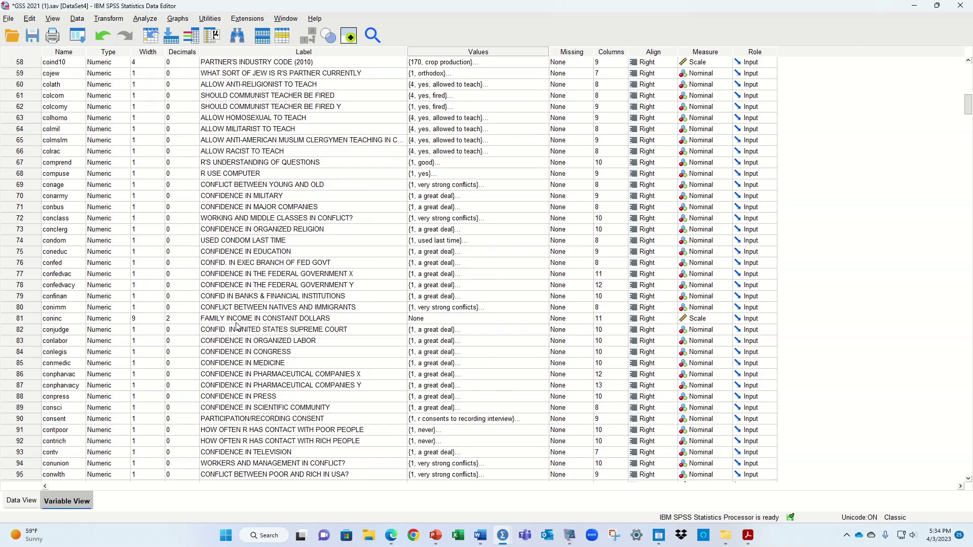
pyautogui.scroll(-2, 373, 317)
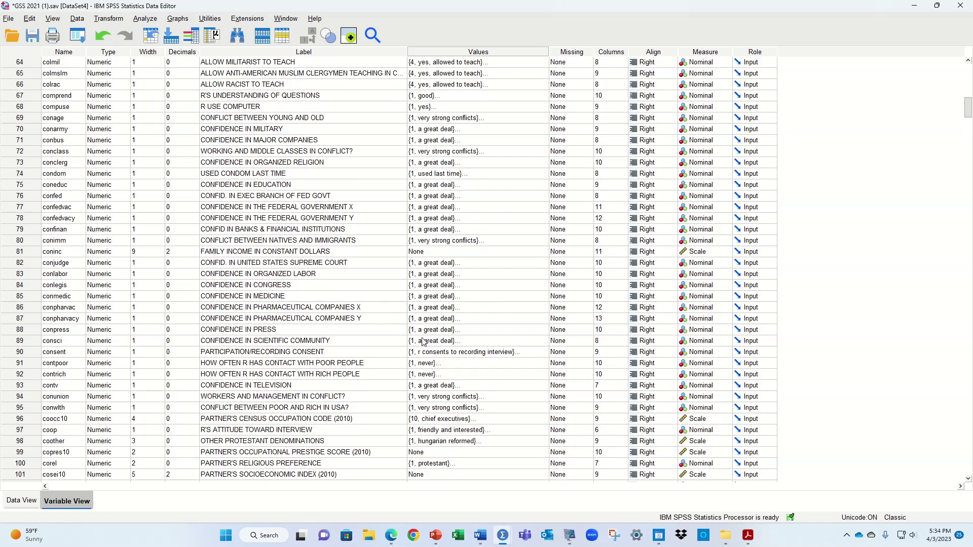
pyautogui.scroll(-2, 426, 342)
pyautogui.scroll(20, 486, 339)
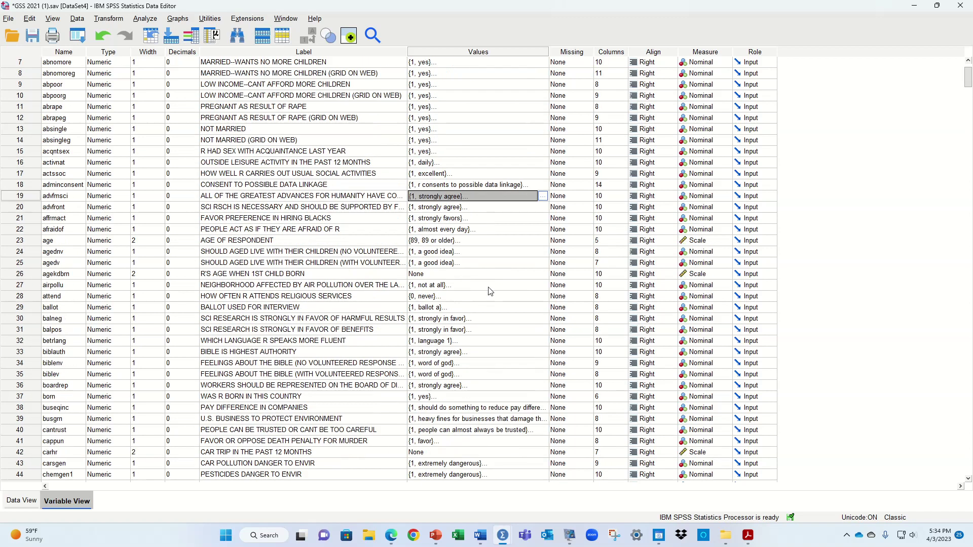
pyautogui.scroll(2, 489, 292)
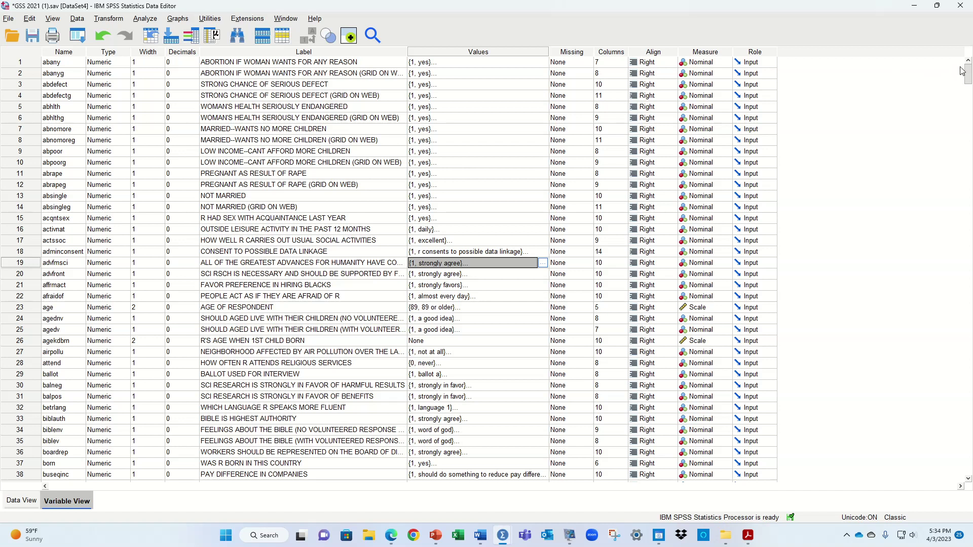
# Scroll back to the top of Variable View and briefly open the Analyze menu.
pyautogui.moveTo(969, 73); pyautogui.dragTo(969, 78)
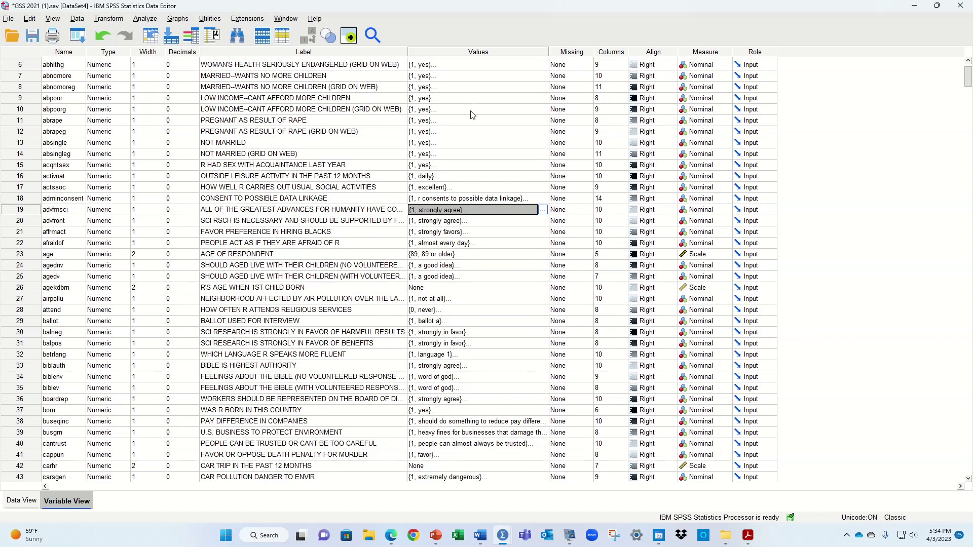
pyautogui.scroll(2, 306, 112)
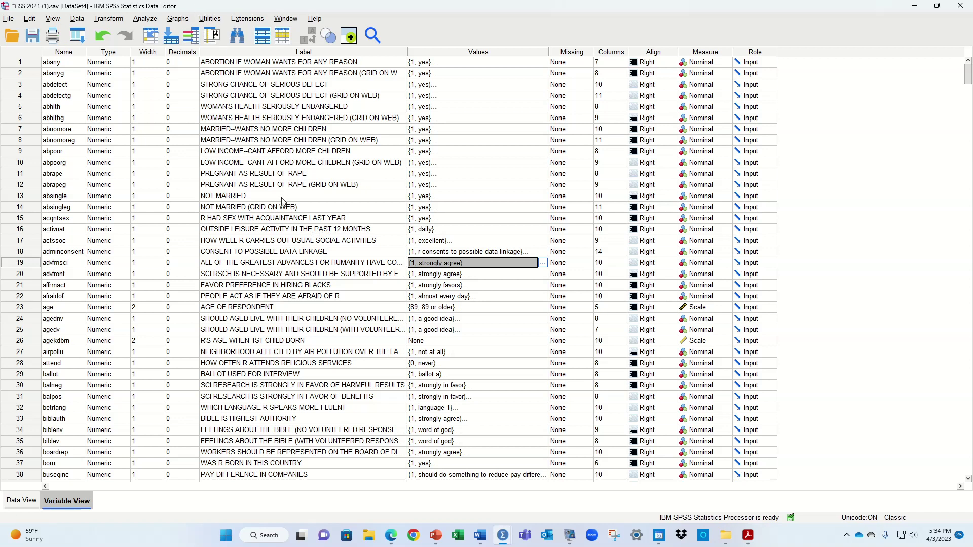
pyautogui.click(146, 20)
pyautogui.click(259, 5)
# Scroll through the variable list to review the available continuous variables.
pyautogui.scroll(-4, 602, 269)
pyautogui.scroll(-3, 602, 268)
pyautogui.scroll(7, 531, 257)
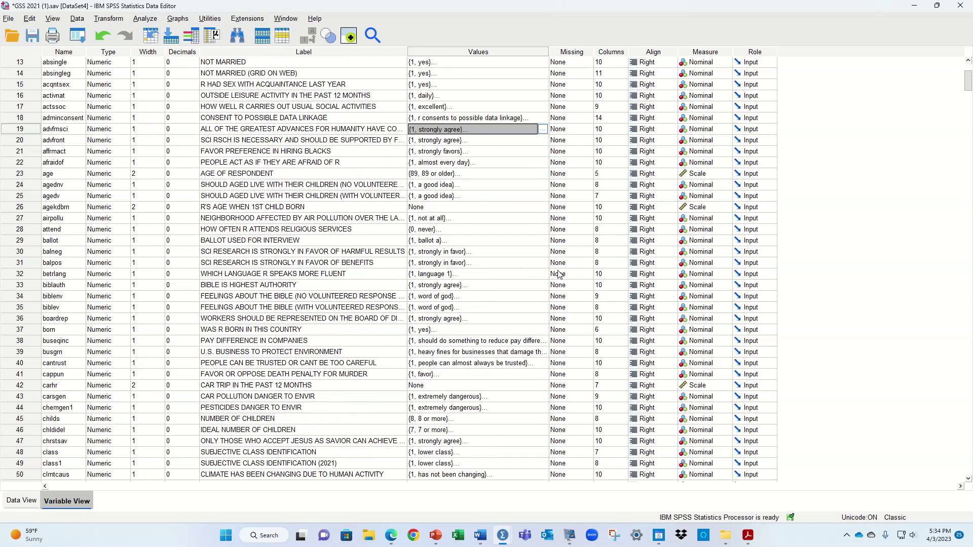
pyautogui.scroll(-11, 508, 229)
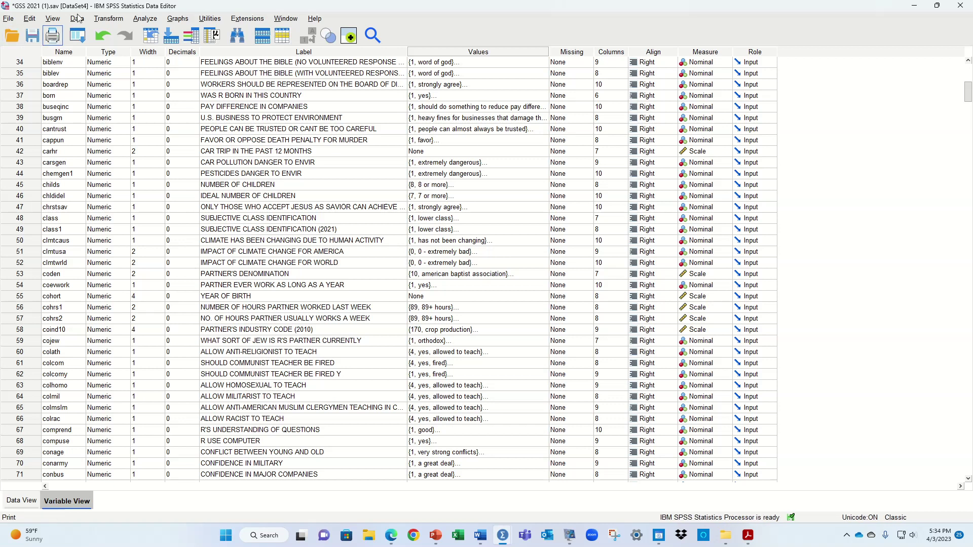
pyautogui.scroll(-6, 431, 301)
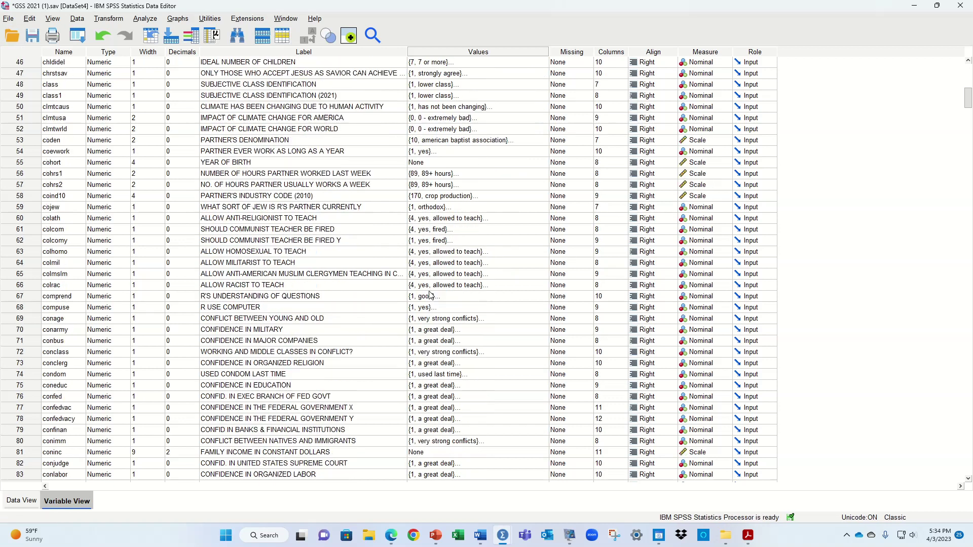
pyautogui.scroll(-8, 439, 323)
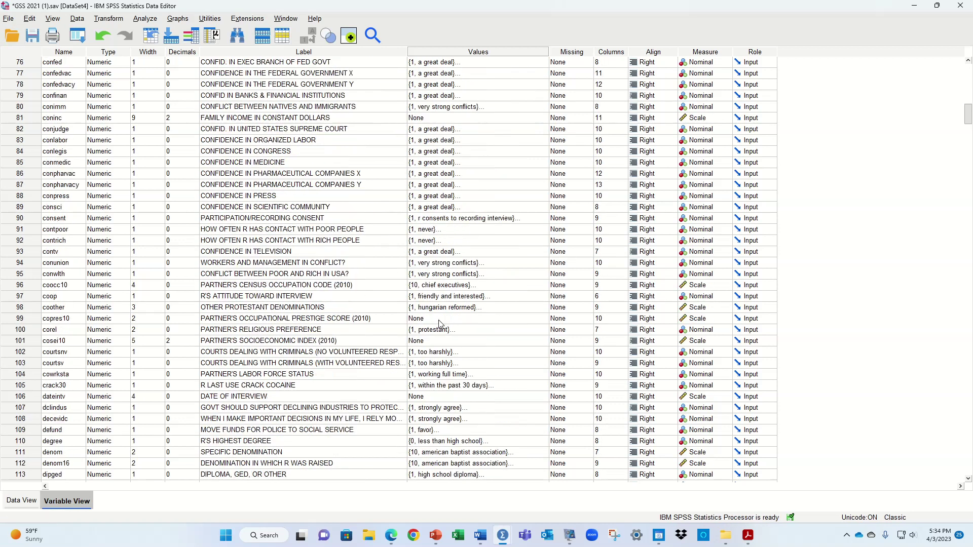
pyautogui.scroll(7, 527, 355)
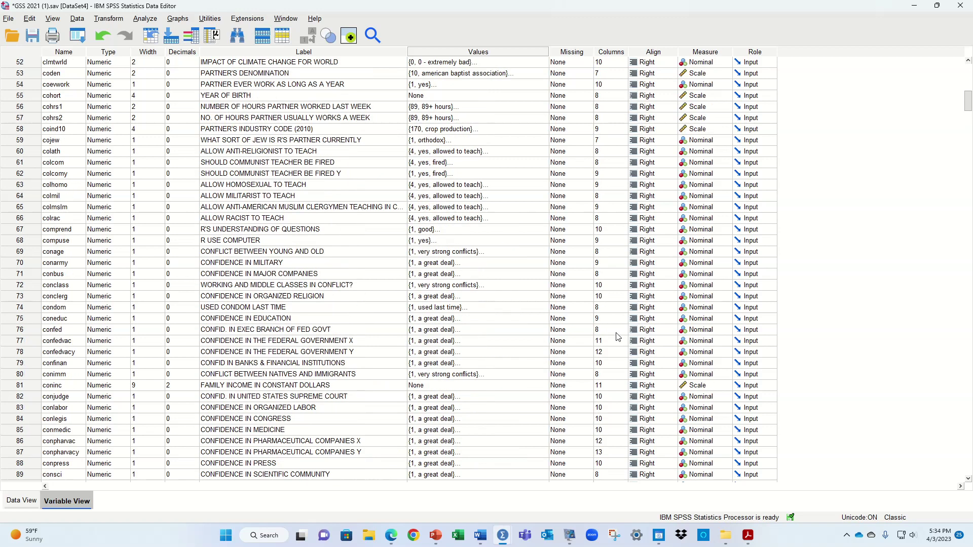
pyautogui.scroll(-3, 608, 343)
pyautogui.scroll(-1, 608, 342)
pyautogui.scroll(-6, 503, 348)
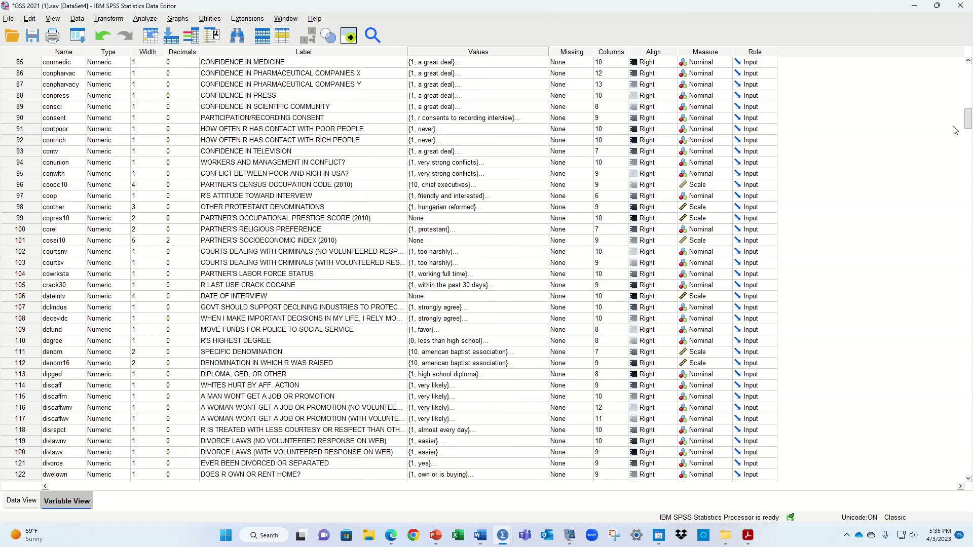
pyautogui.moveTo(968, 120); pyautogui.dragTo(969, 71)
# Check the labels of age and airpollu, then open the Analyze menu.
pyautogui.click(375, 308)
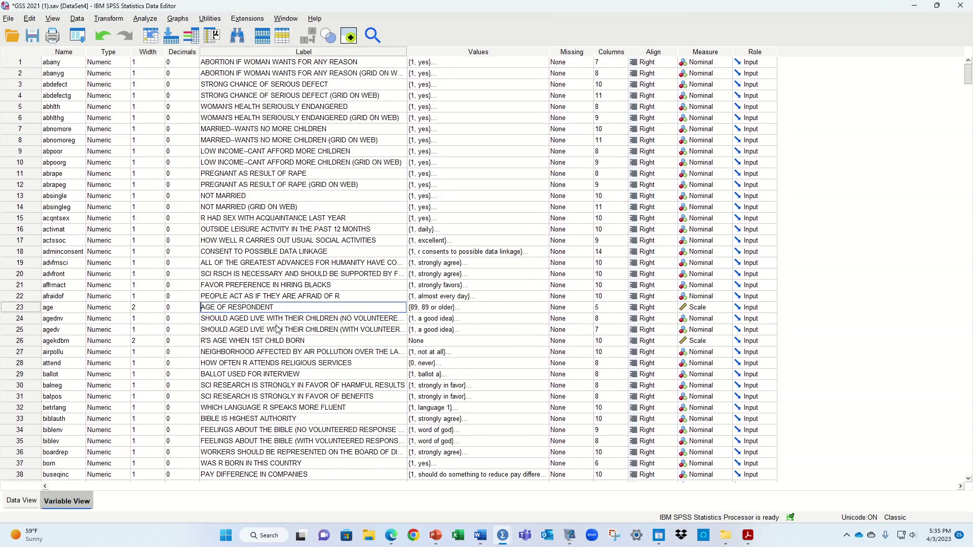
pyautogui.scroll(-1, 279, 329)
pyautogui.scroll(1, 337, 332)
pyautogui.click(292, 355)
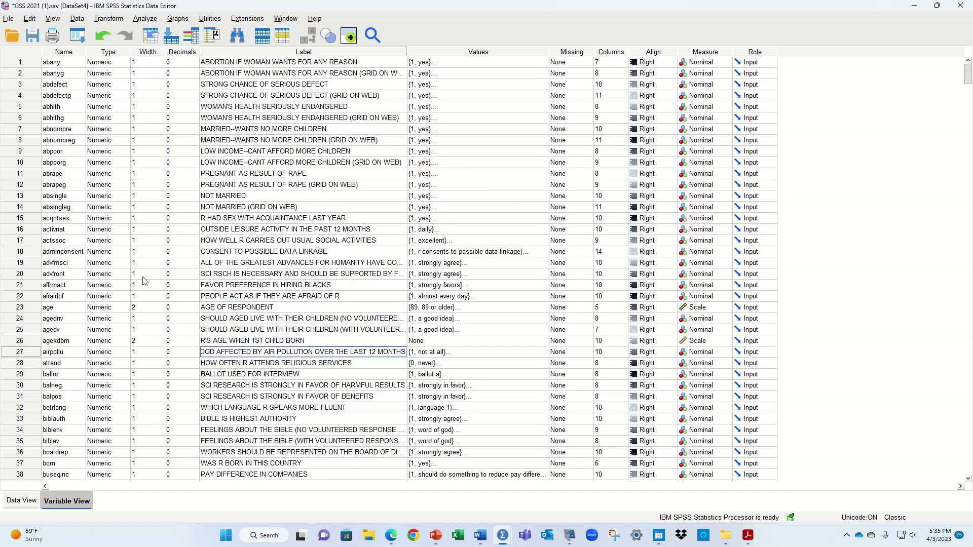
pyautogui.click(145, 20)
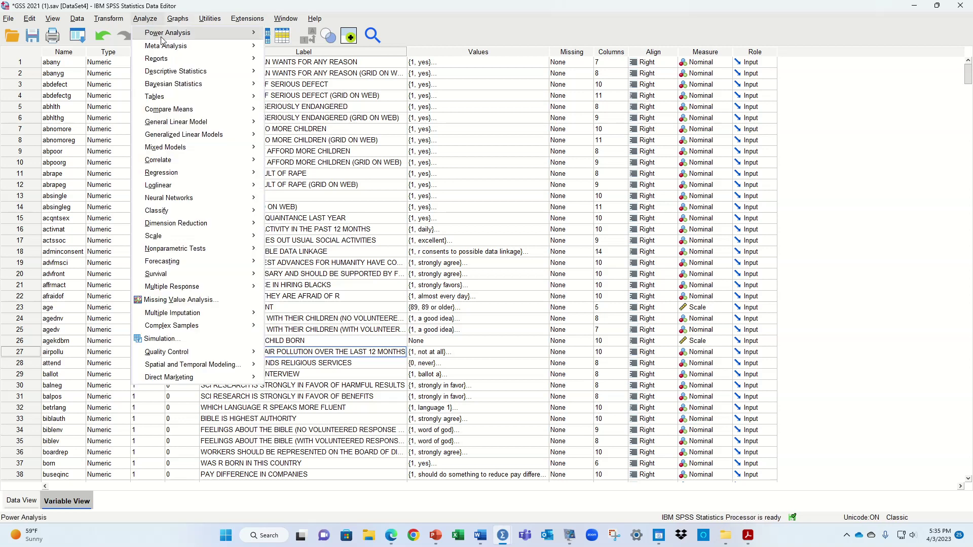
# Open the Bivariate Correlations dialog from Analyze > Correlate.
pyautogui.moveTo(179, 164)
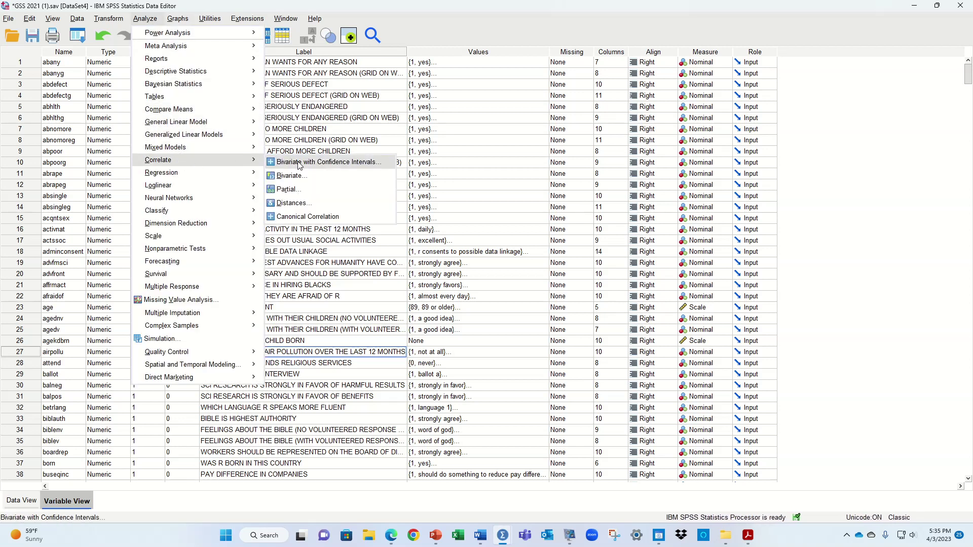
pyautogui.click(303, 177)
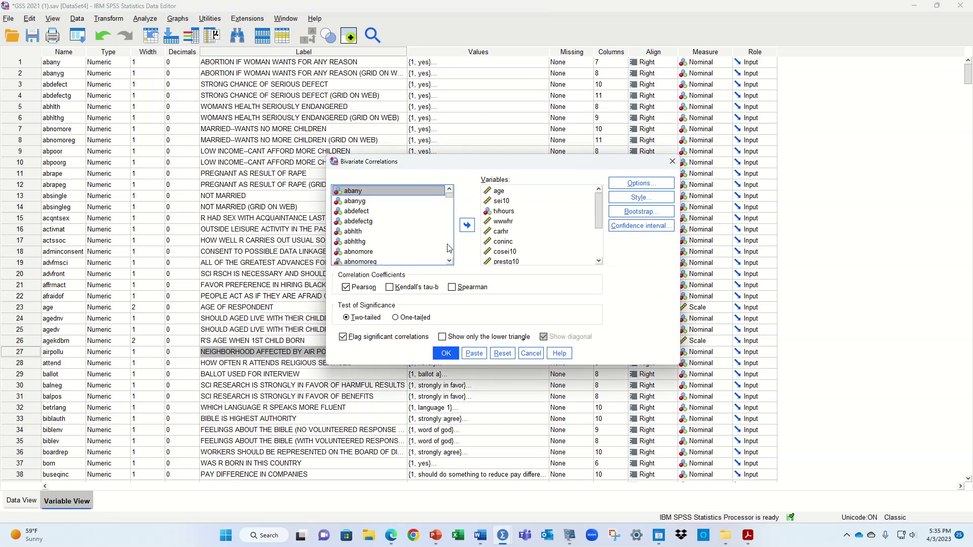
pyautogui.scroll(-2, 539, 238)
pyautogui.scroll(-3, 541, 248)
pyautogui.scroll(3, 532, 217)
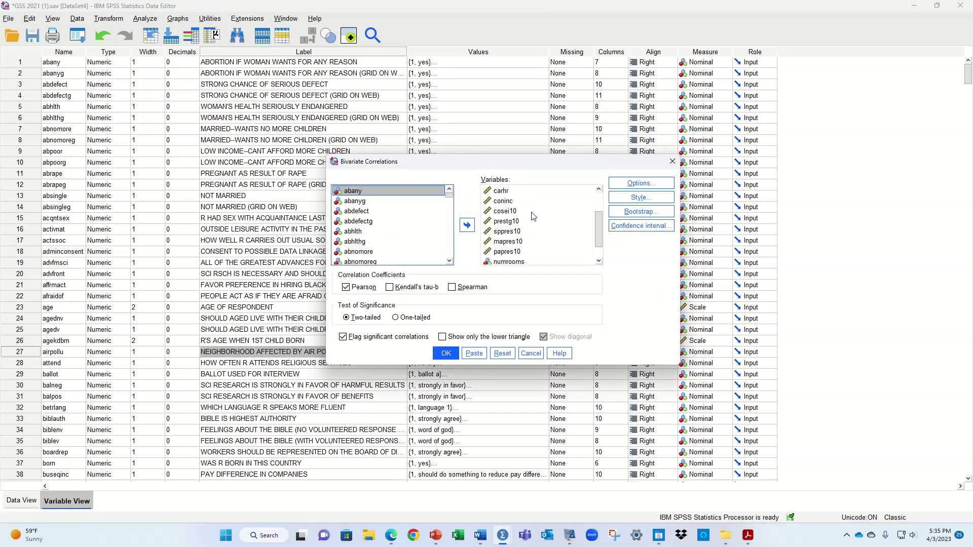
pyautogui.scroll(-3, 536, 239)
pyautogui.scroll(3, 520, 246)
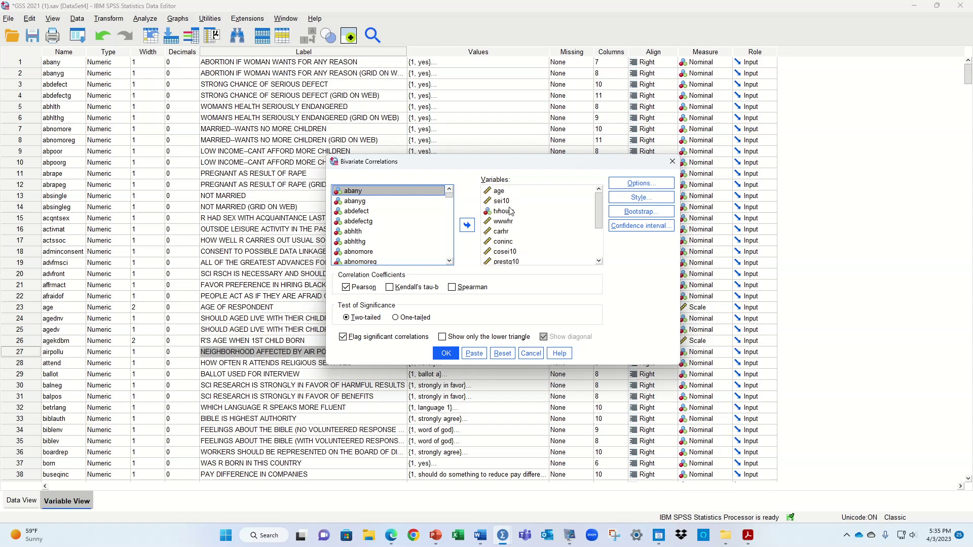
# Confirm age, tvhours, wwwhr, carhr, coninc, cosei10 and prestg10 are in Variables.
pyautogui.click(503, 192)
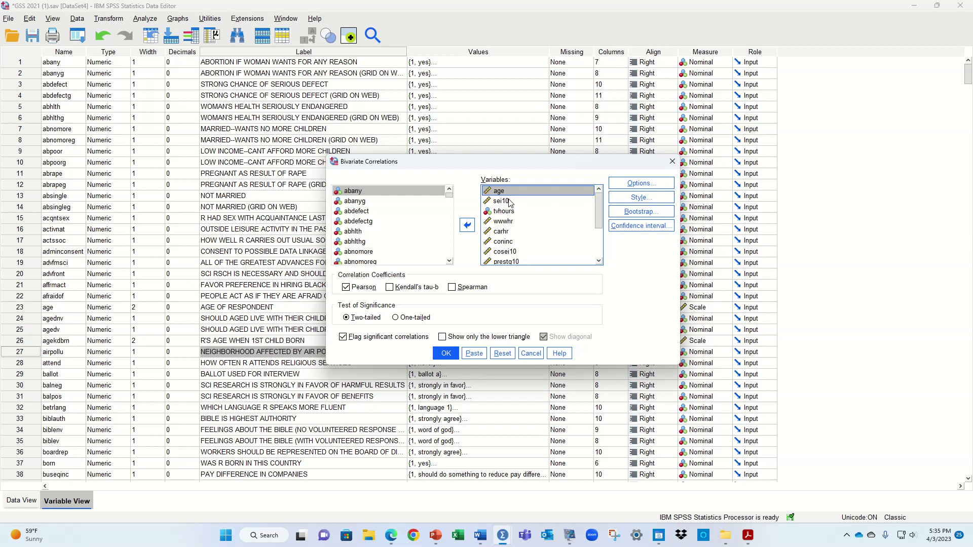
pyautogui.click(506, 211)
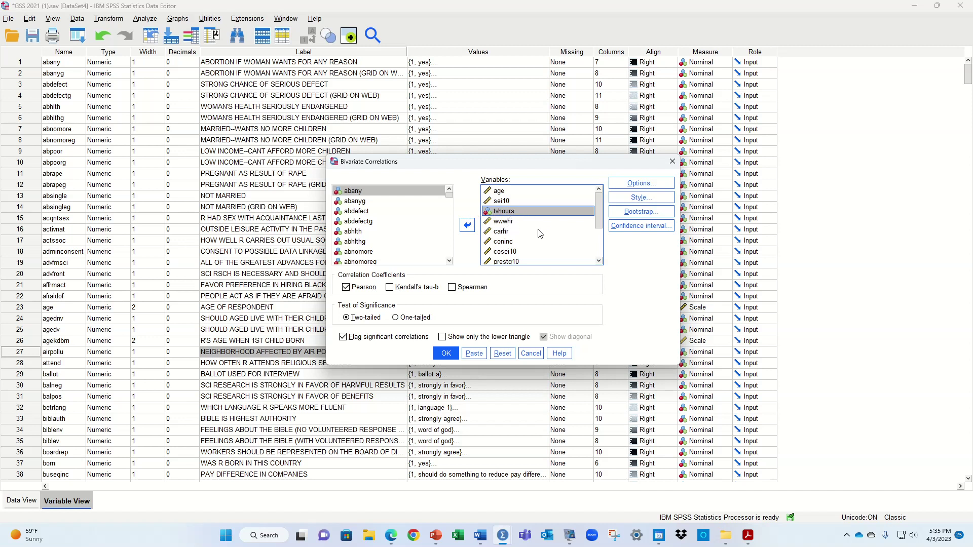
pyautogui.scroll(-1, 532, 232)
pyautogui.click(511, 196)
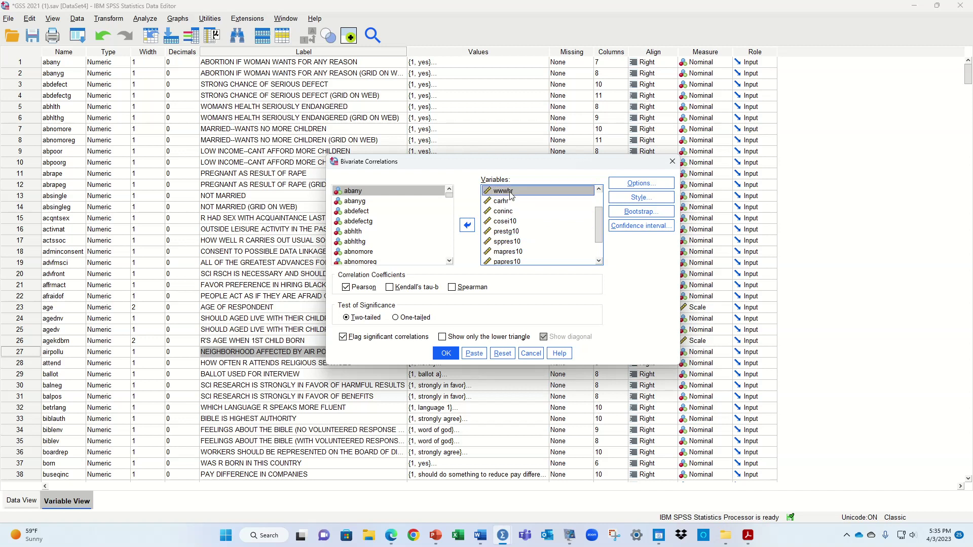
pyautogui.click(510, 202)
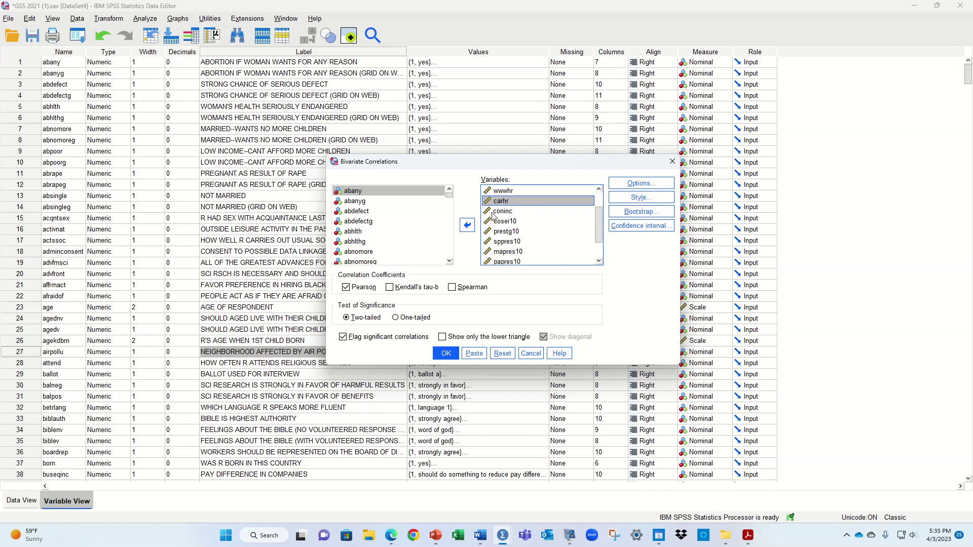
pyautogui.click(518, 212)
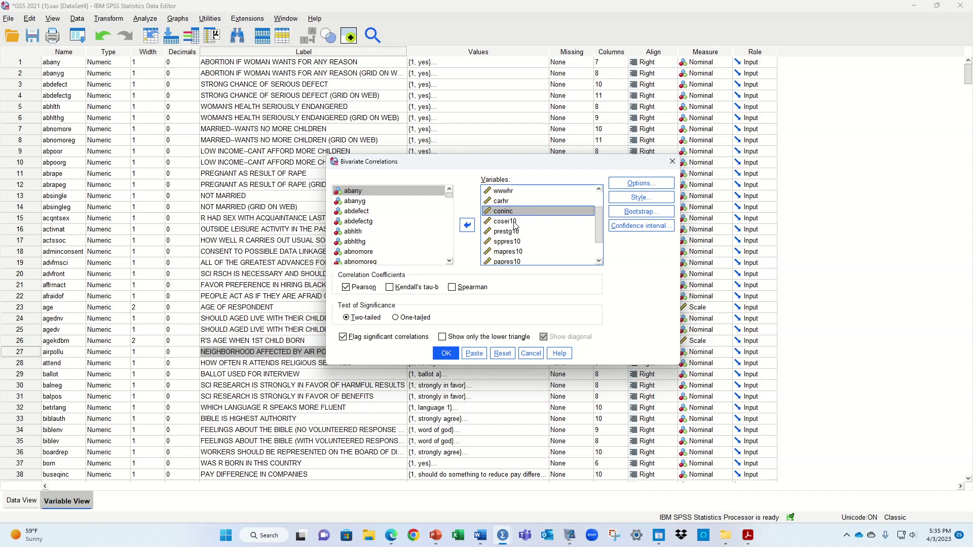
pyautogui.click(514, 223)
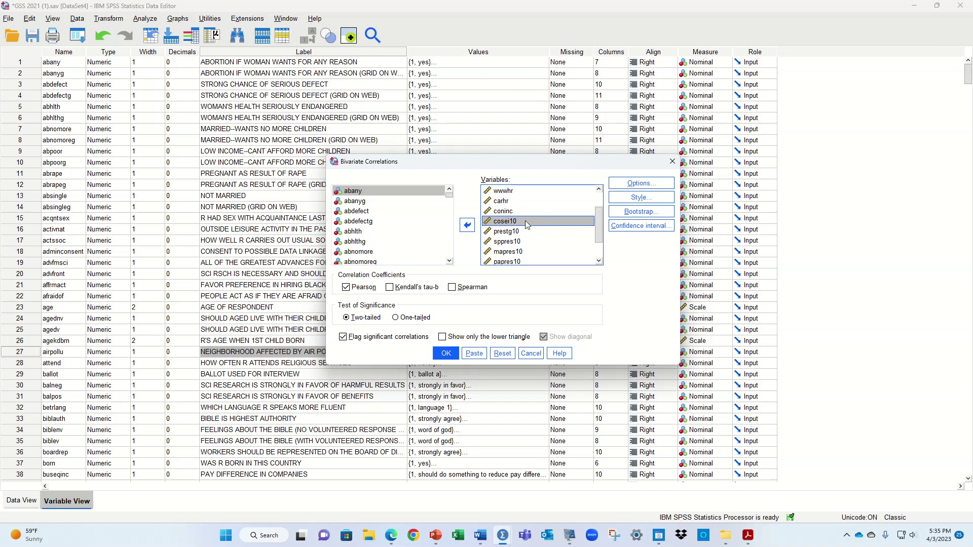
pyautogui.click(518, 232)
# Confirm sppres10, mapres10, papres10, numrooms, planetrp and sibs are also included.
pyautogui.scroll(-1, 550, 241)
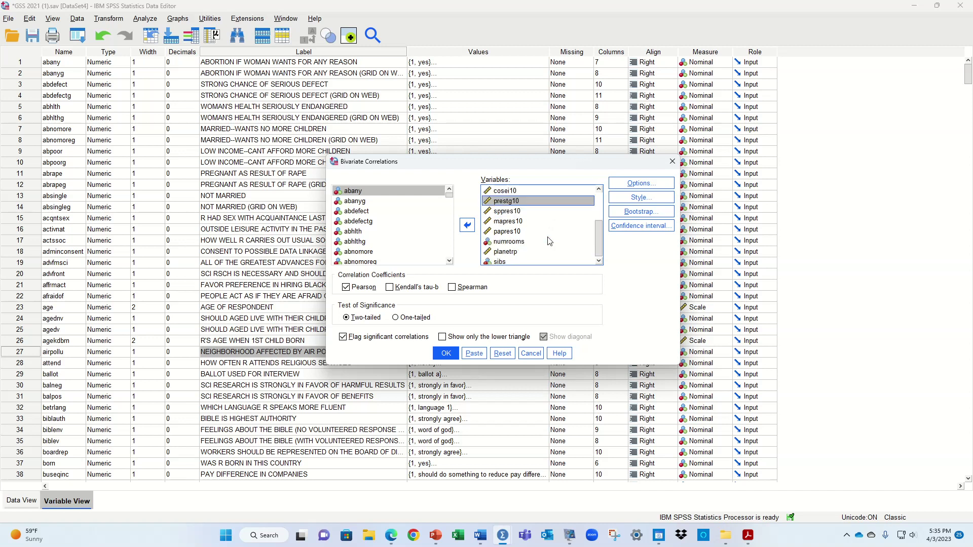
pyautogui.click(515, 212)
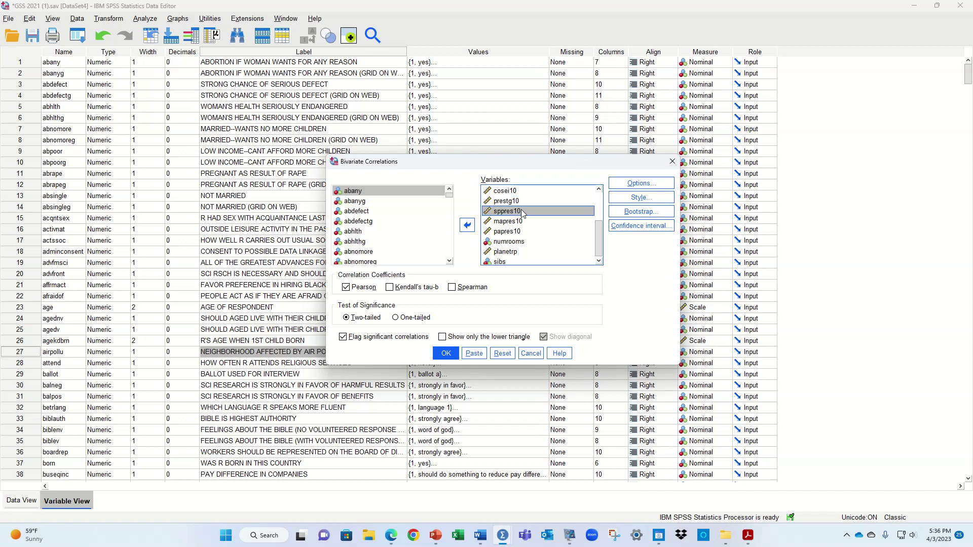
pyautogui.click(521, 222)
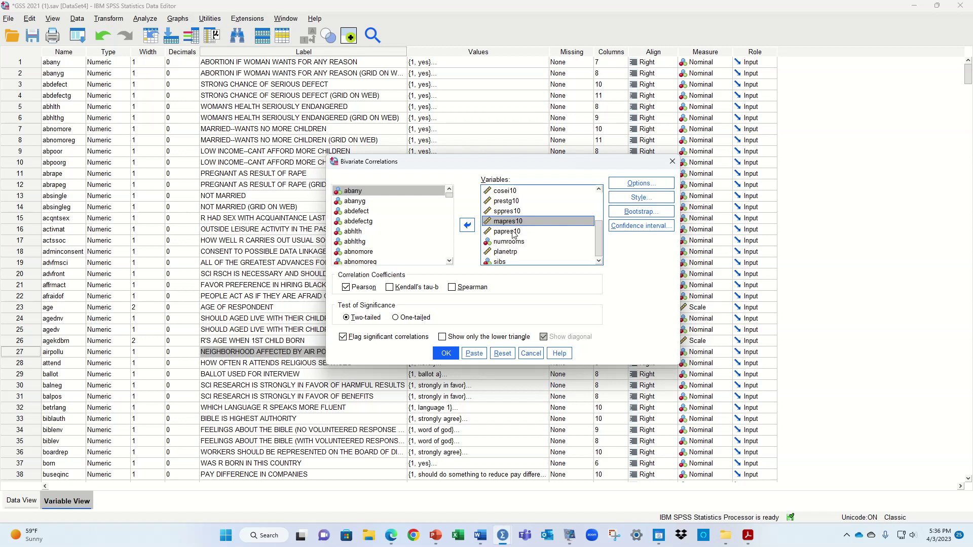
pyautogui.click(513, 232)
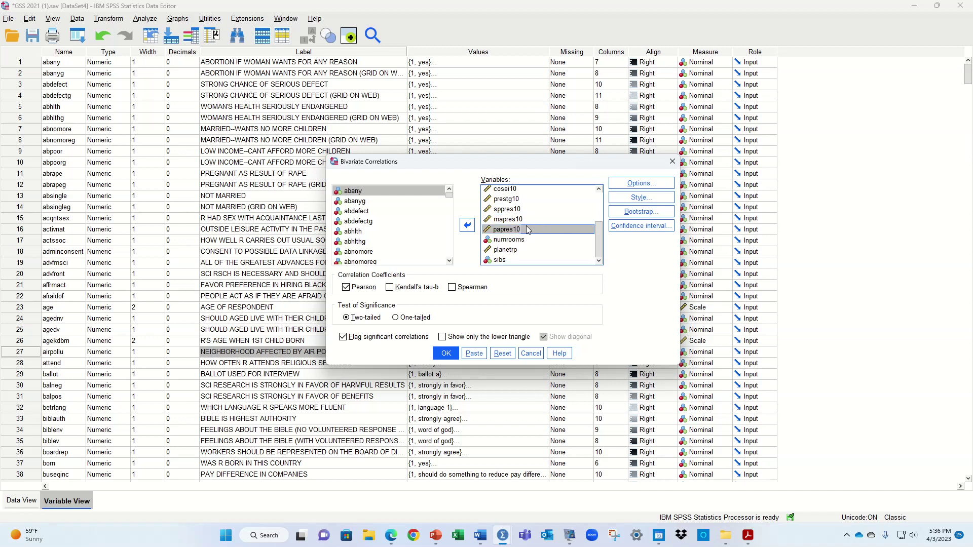
pyautogui.click(519, 240)
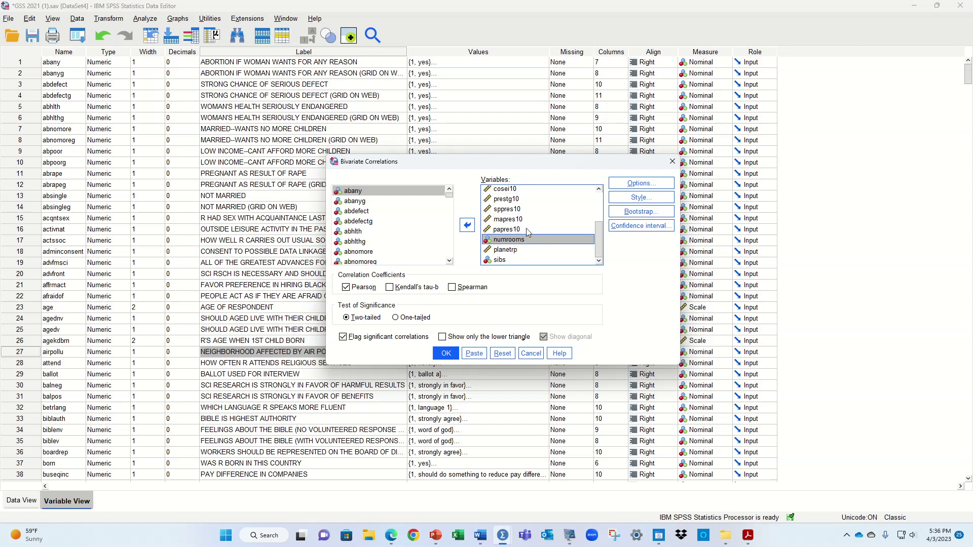
pyautogui.click(507, 250)
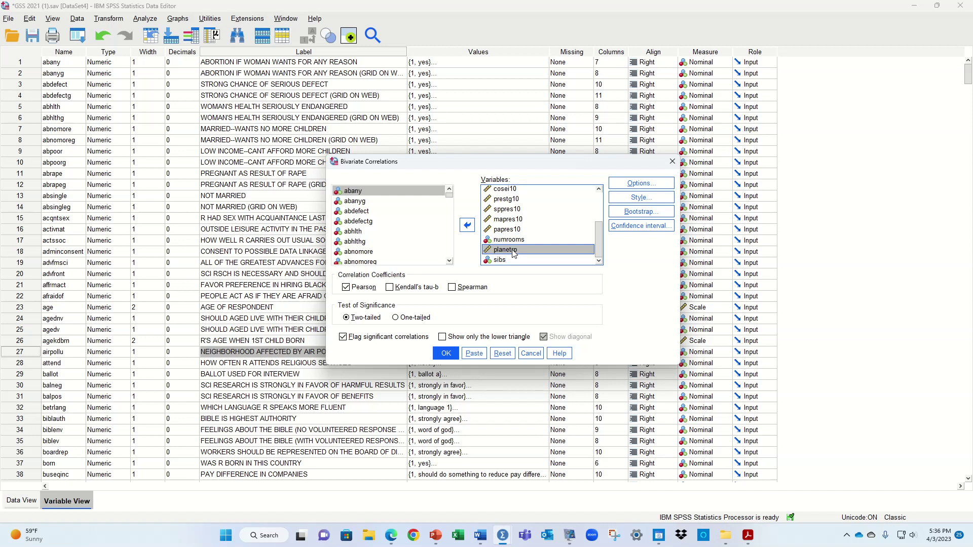
pyautogui.scroll(3, 518, 250)
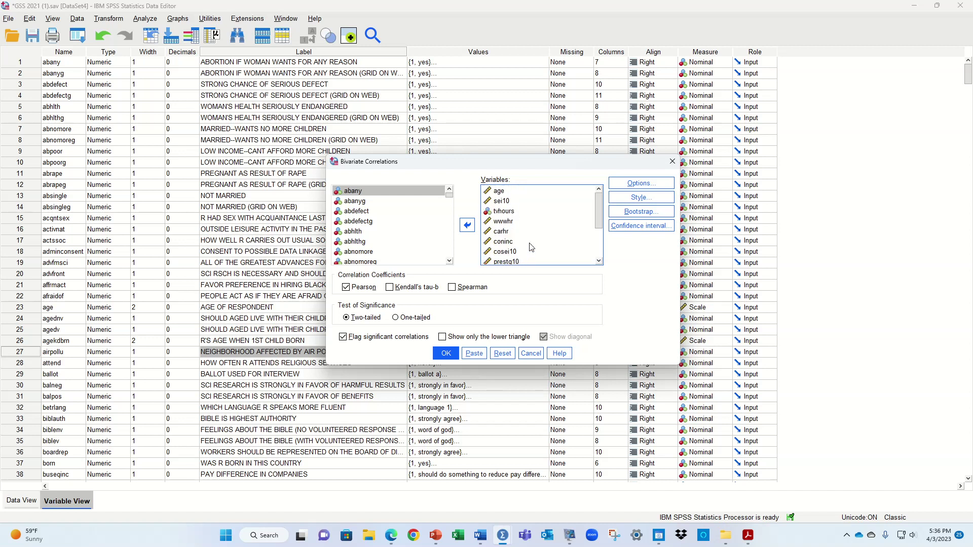
pyautogui.press('Down')
# Scroll the Variables list to verify age through sibs are set for two-tailed Pearson correlation.
pyautogui.scroll(-10, 780, 177)
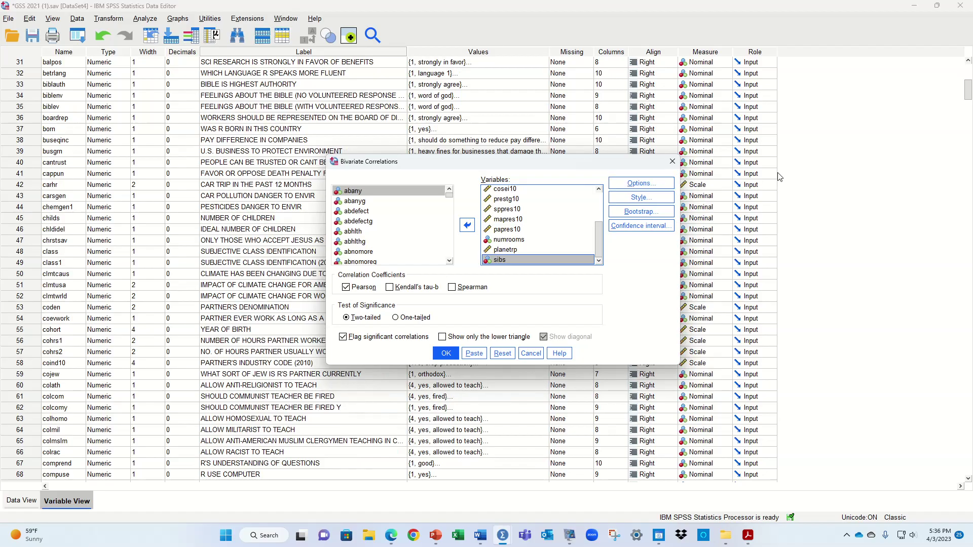
pyautogui.moveTo(969, 93); pyautogui.dragTo(967, 71)
pyautogui.scroll(2, 527, 230)
pyautogui.scroll(-2, 527, 231)
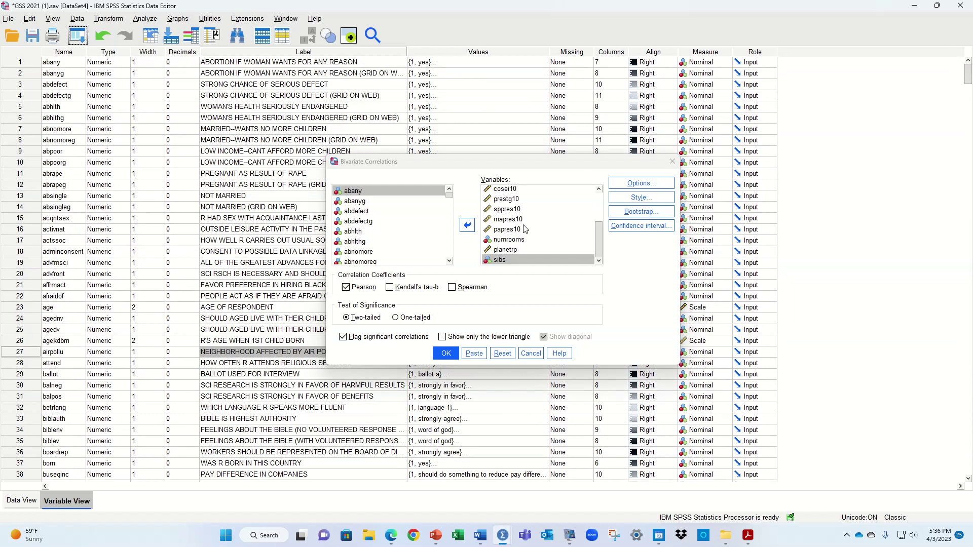
pyautogui.scroll(2, 529, 230)
pyautogui.scroll(1, 527, 233)
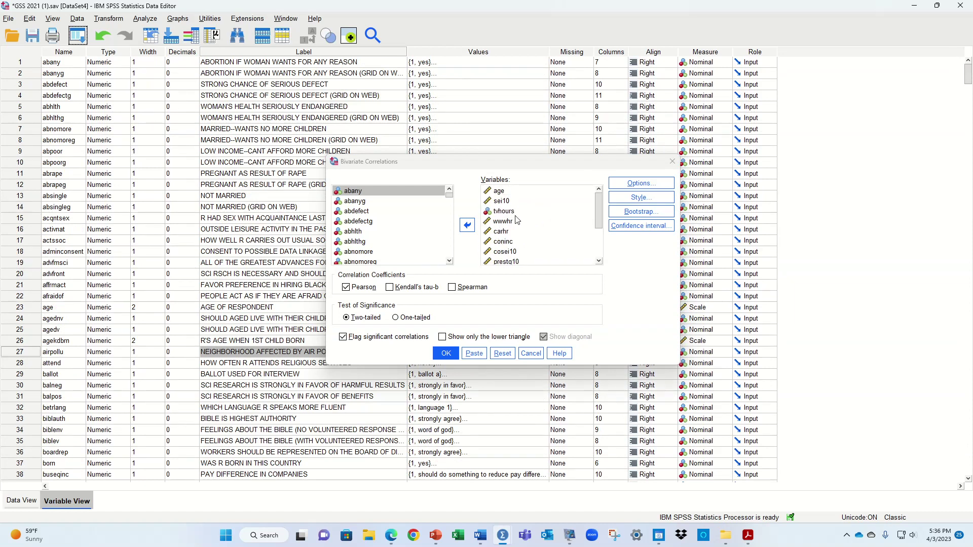
pyautogui.scroll(-2, 533, 231)
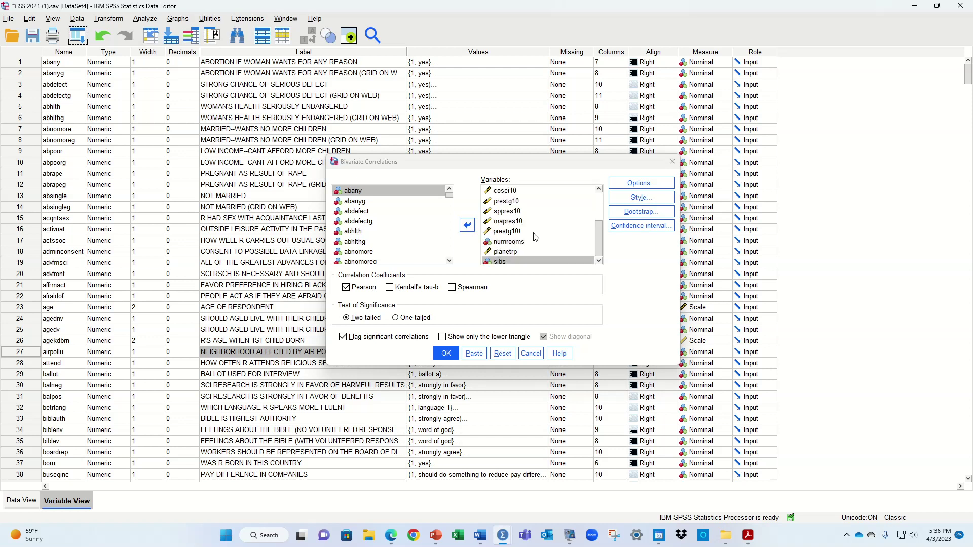
pyautogui.scroll(2, 536, 238)
pyautogui.scroll(-2, 536, 237)
pyautogui.scroll(3, 558, 200)
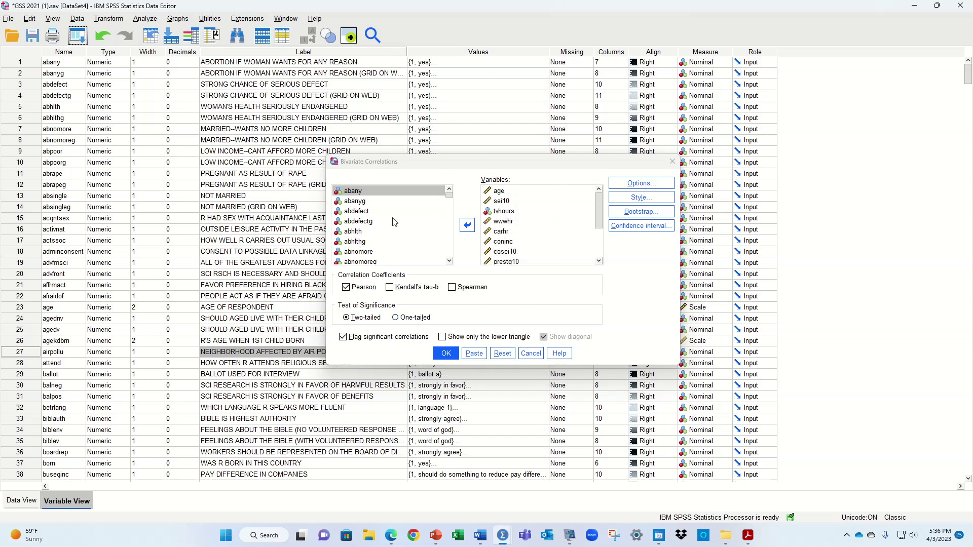
# Open the variable list's sorting options and dismiss them without changes.
pyautogui.rightClick(383, 202)
pyautogui.click(376, 217)
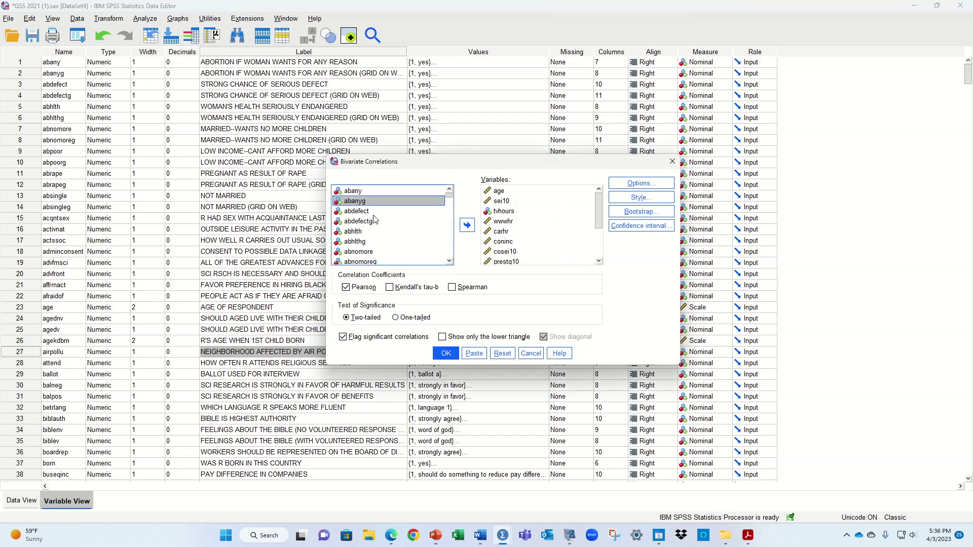
pyautogui.rightClick(382, 207)
pyautogui.click(382, 243)
# Move tvhours out and back, then re-add all variables with Ctrl+A so tvhours leads.
pyautogui.click(505, 221)
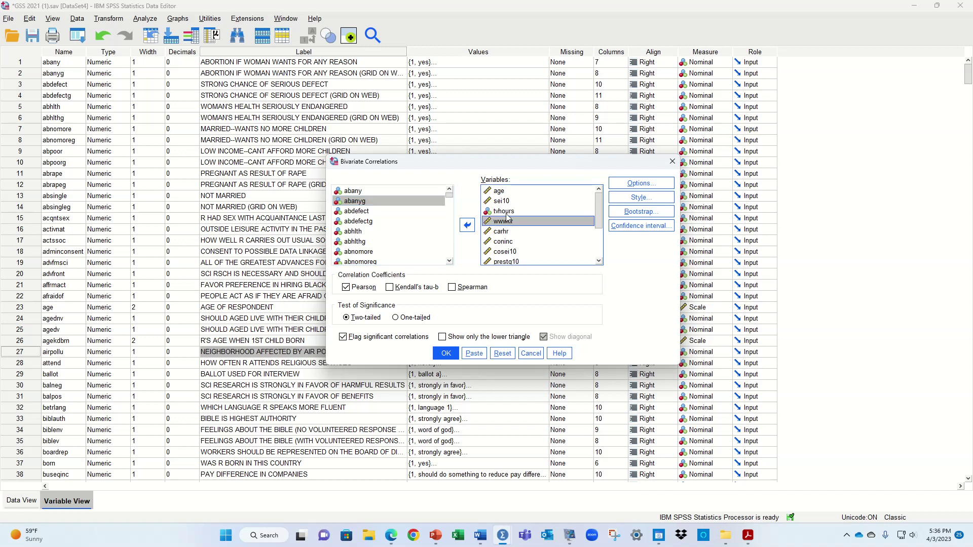
pyautogui.click(507, 212)
pyautogui.click(468, 225)
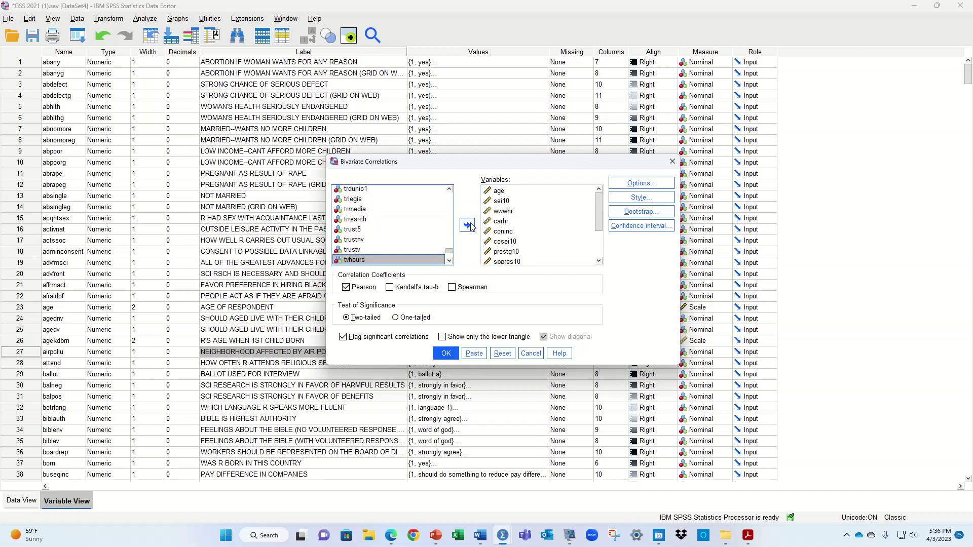
pyautogui.click(468, 226)
pyautogui.scroll(3, 515, 250)
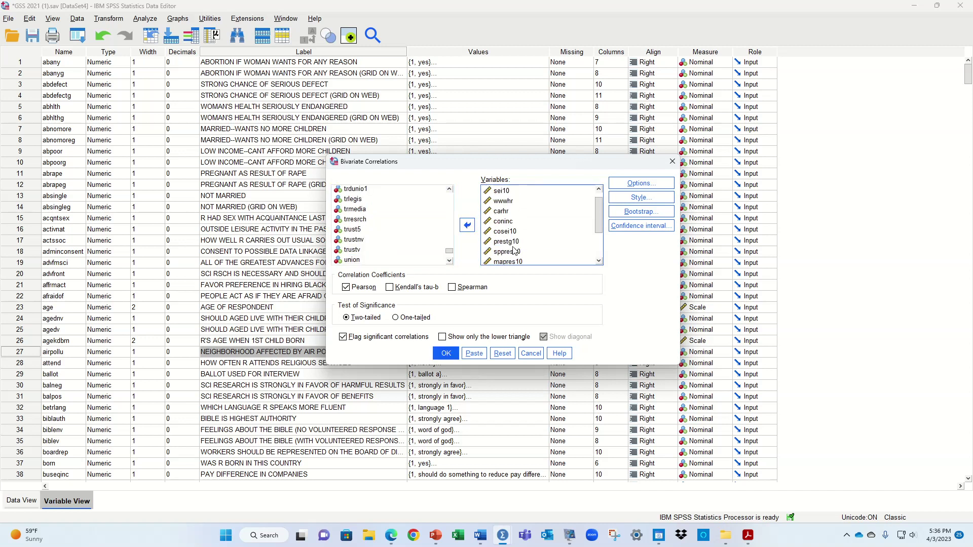
pyautogui.scroll(1, 517, 236)
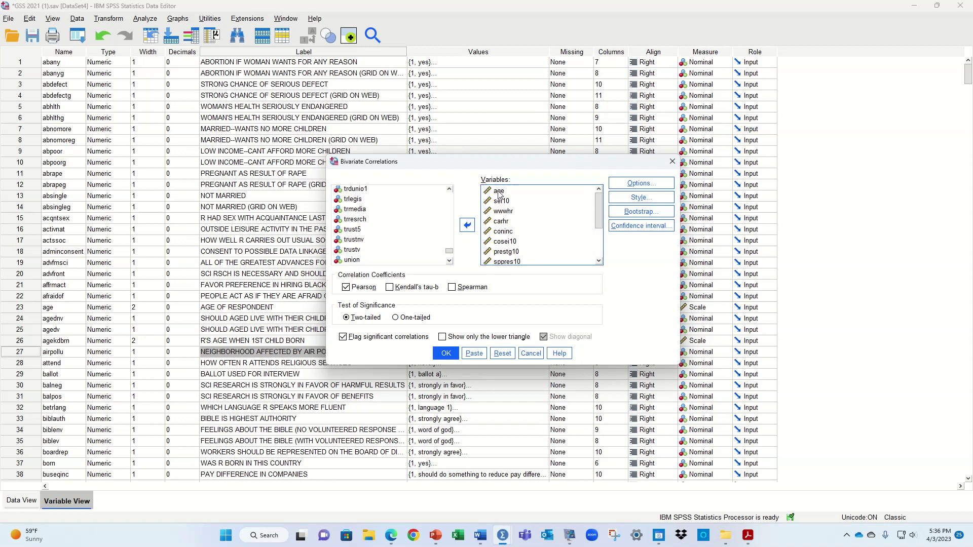
pyautogui.hotkey('ctrl', 'a')
pyautogui.click(468, 226)
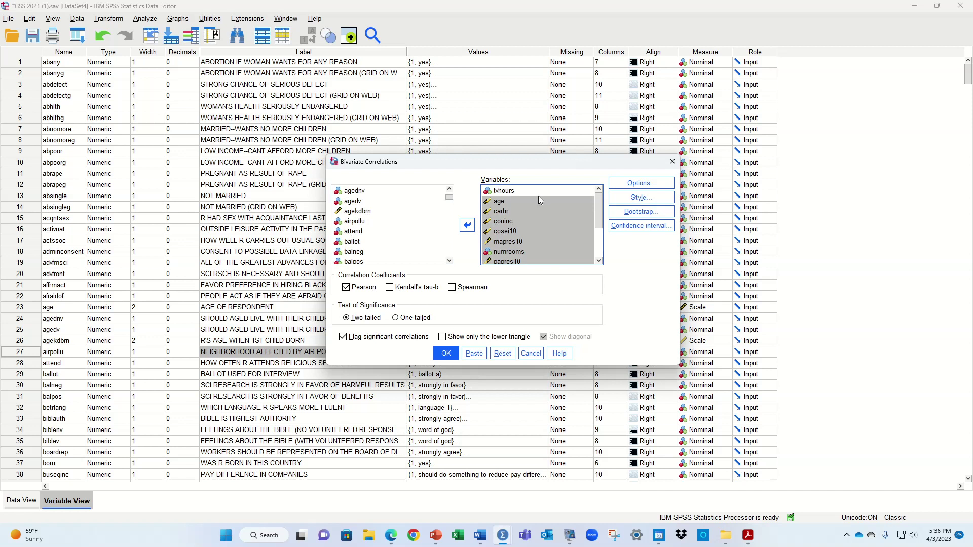
pyautogui.click(516, 192)
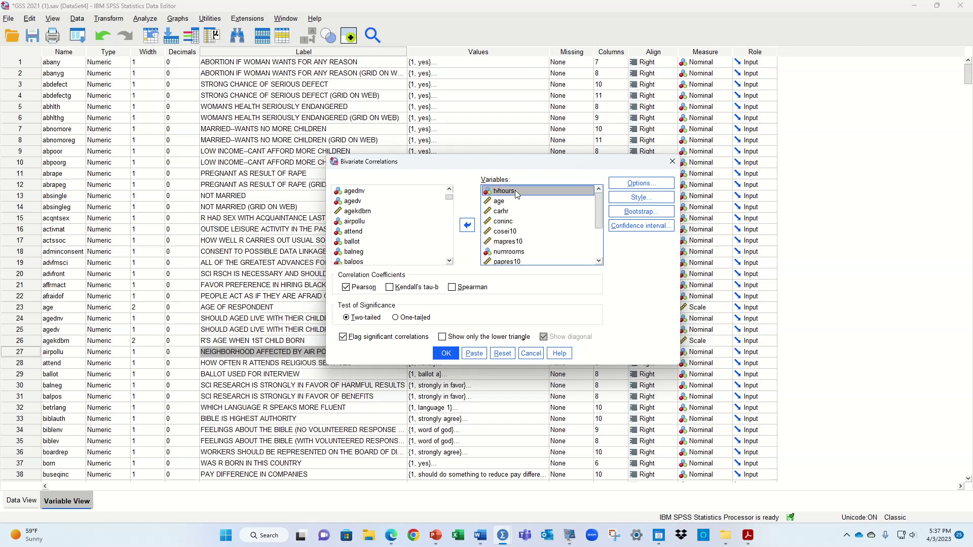
# Scroll the Variables list to verify tvhours now sits at the top.
pyautogui.scroll(-2, 521, 241)
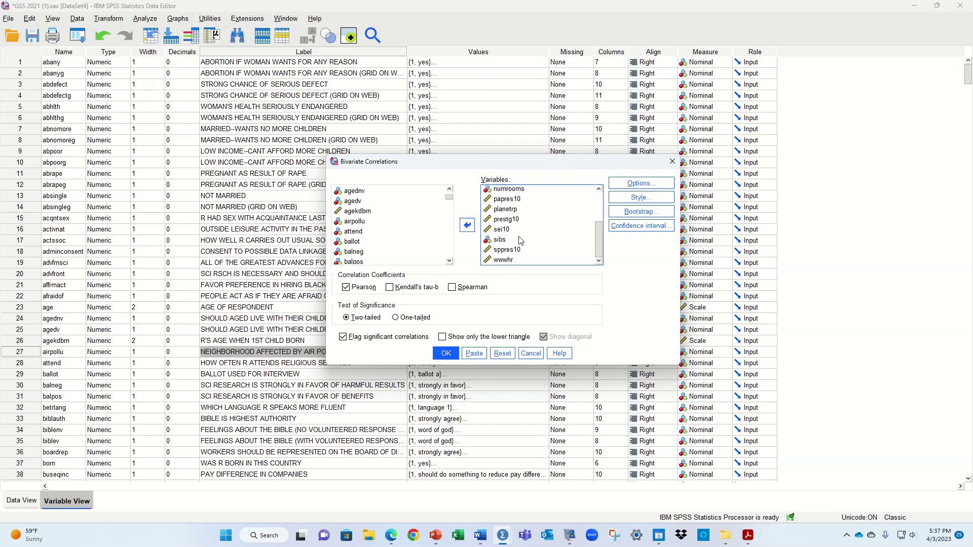
pyautogui.scroll(2, 520, 240)
pyautogui.scroll(-2, 520, 243)
pyautogui.scroll(2, 515, 244)
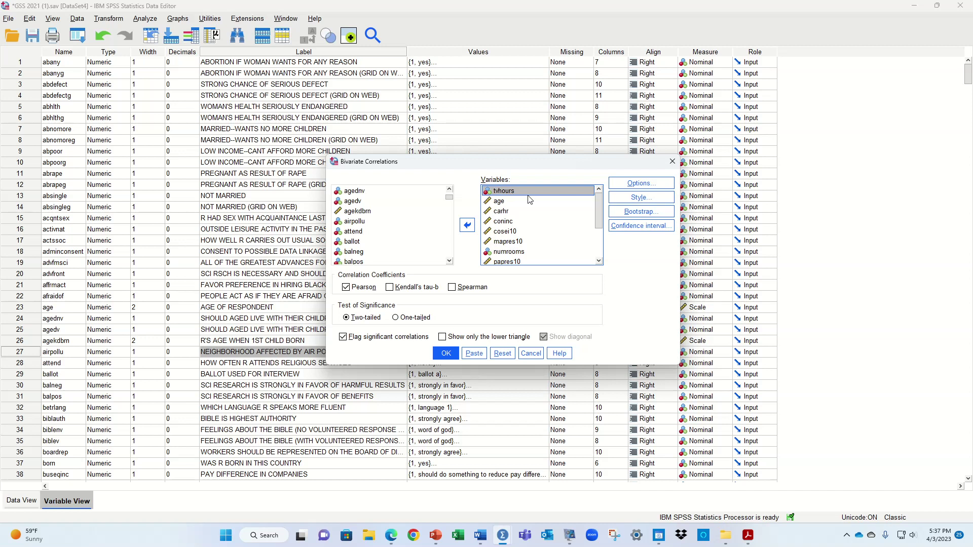
pyautogui.scroll(-2, 526, 211)
pyautogui.scroll(2, 522, 213)
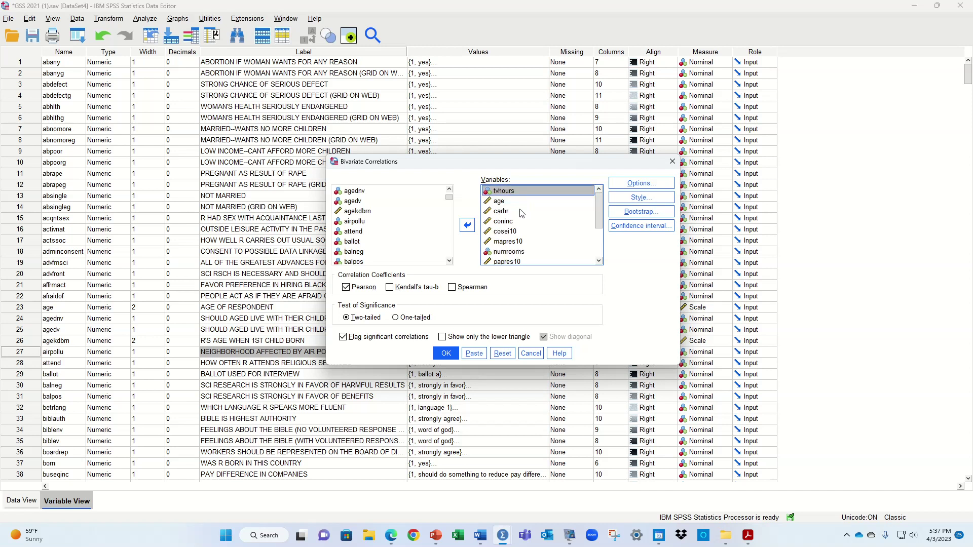
# Run the correlation and review the table: TV hours correlates .192 with age, -.184 with family income.
pyautogui.click(437, 353)
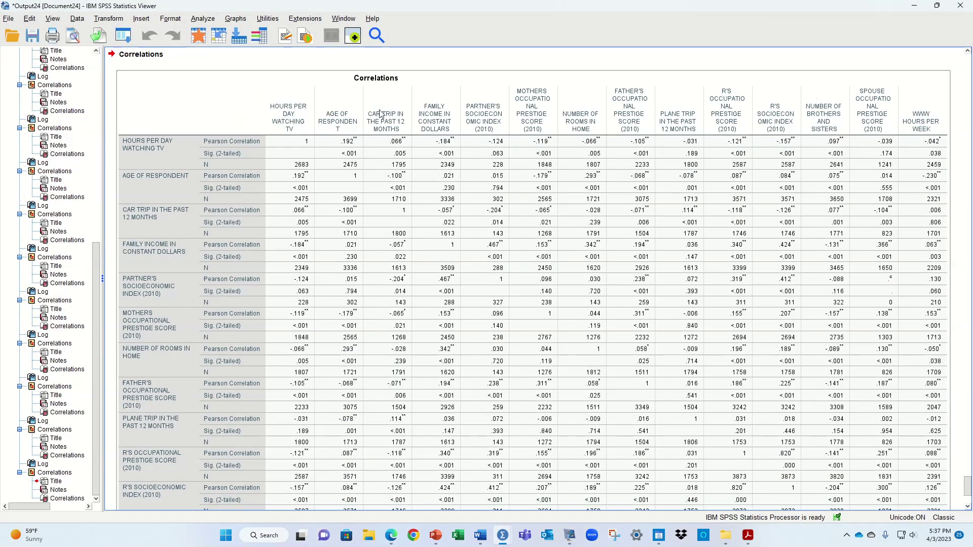
pyautogui.scroll(-1, 385, 116)
pyautogui.scroll(2, 396, 147)
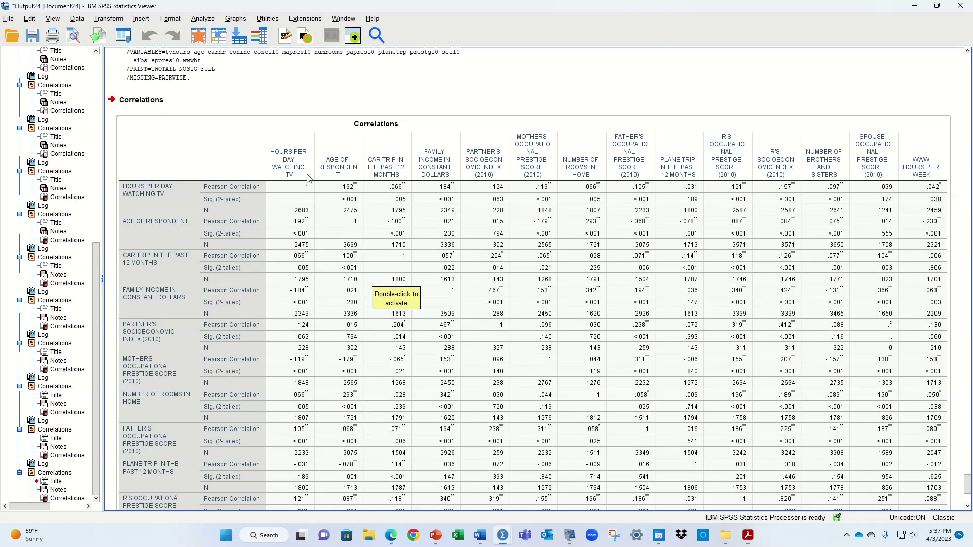
pyautogui.scroll(-1, 321, 199)
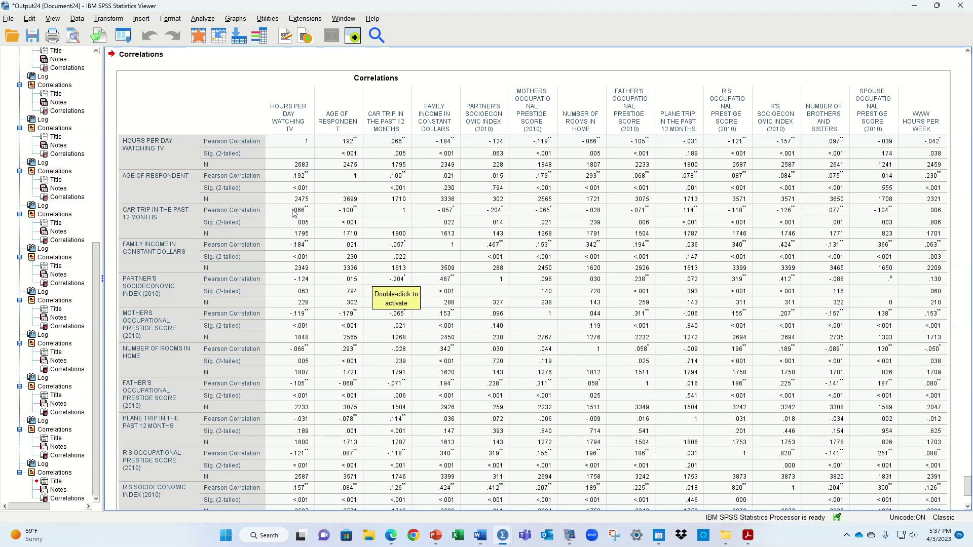
pyautogui.scroll(-1, 289, 213)
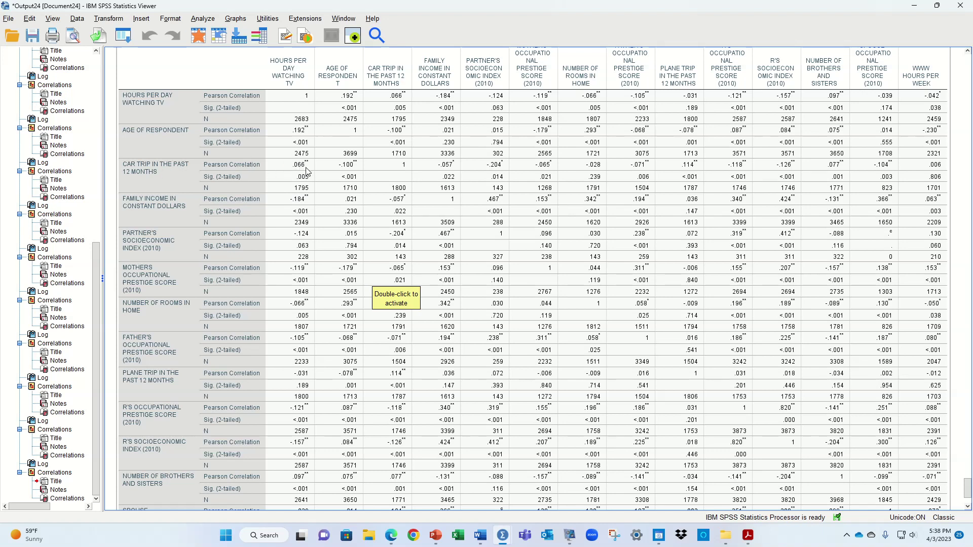
pyautogui.scroll(-2, 311, 212)
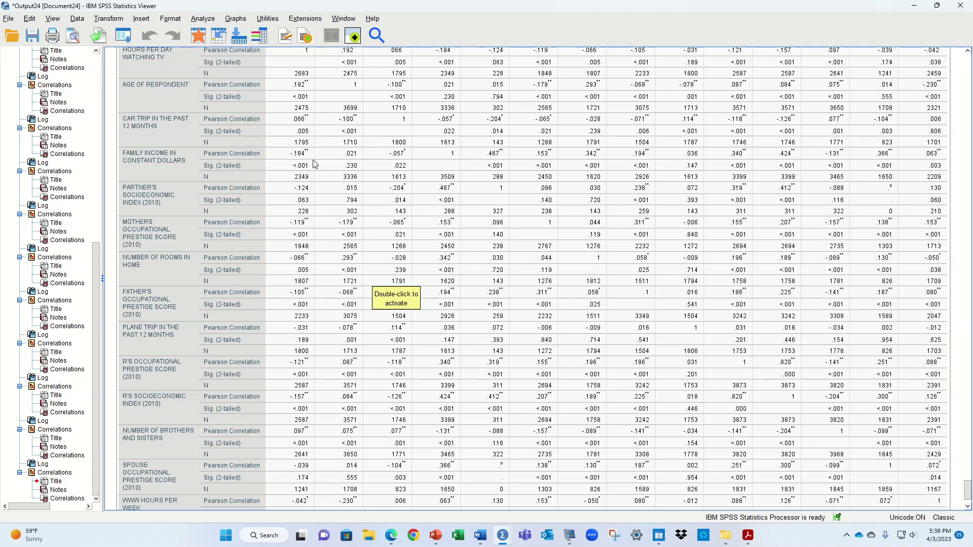
pyautogui.scroll(-2, 314, 164)
pyautogui.scroll(-1, 306, 187)
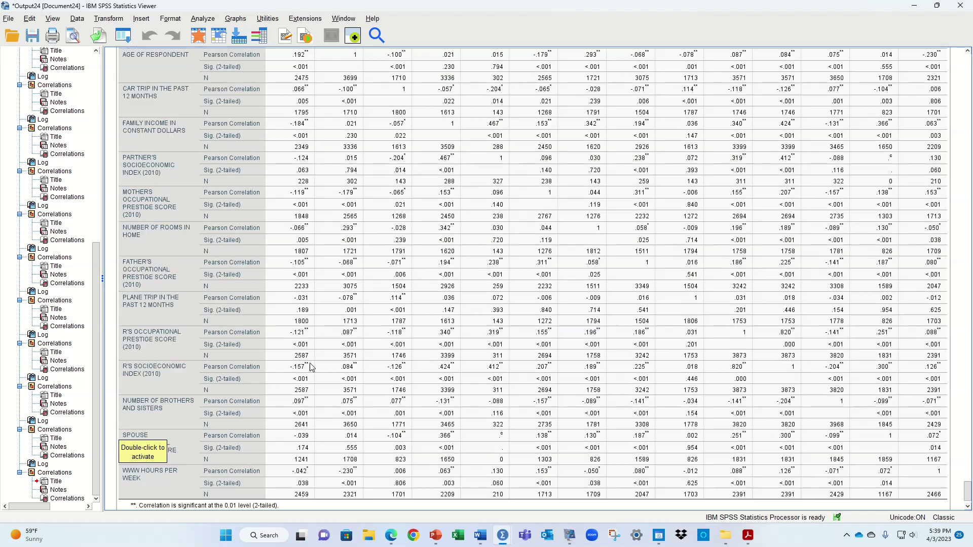
pyautogui.scroll(5, 310, 375)
pyautogui.scroll(-5, 307, 360)
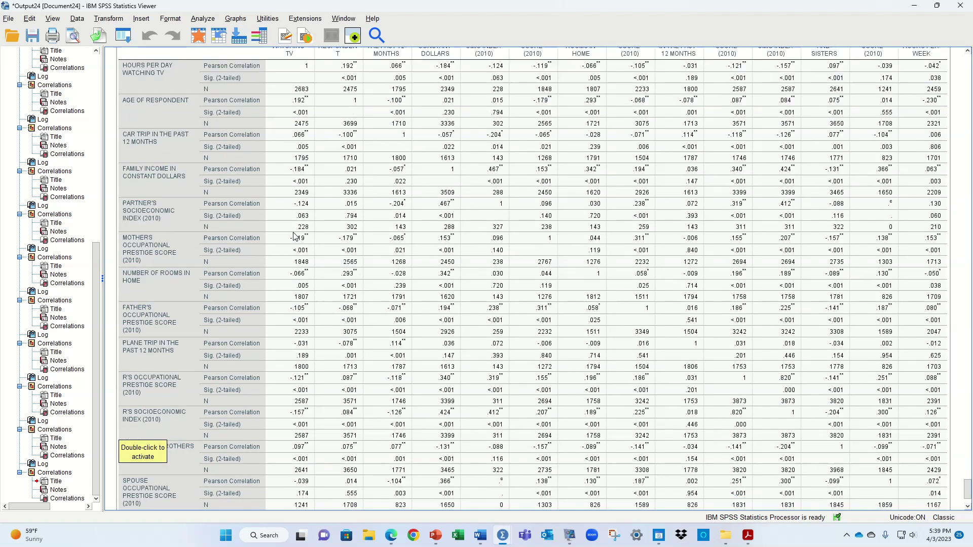
pyautogui.scroll(5, 304, 359)
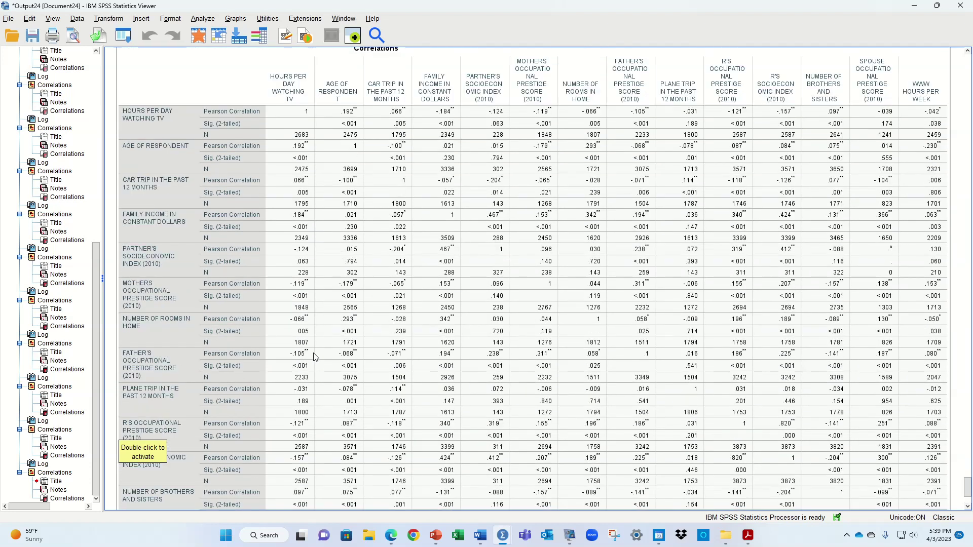
pyautogui.scroll(-5, 318, 321)
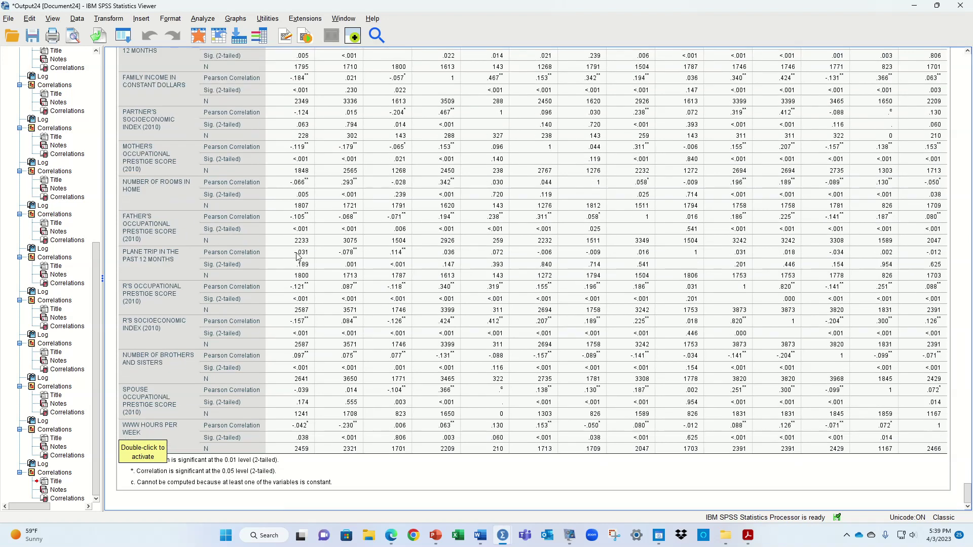
pyautogui.scroll(5, 298, 221)
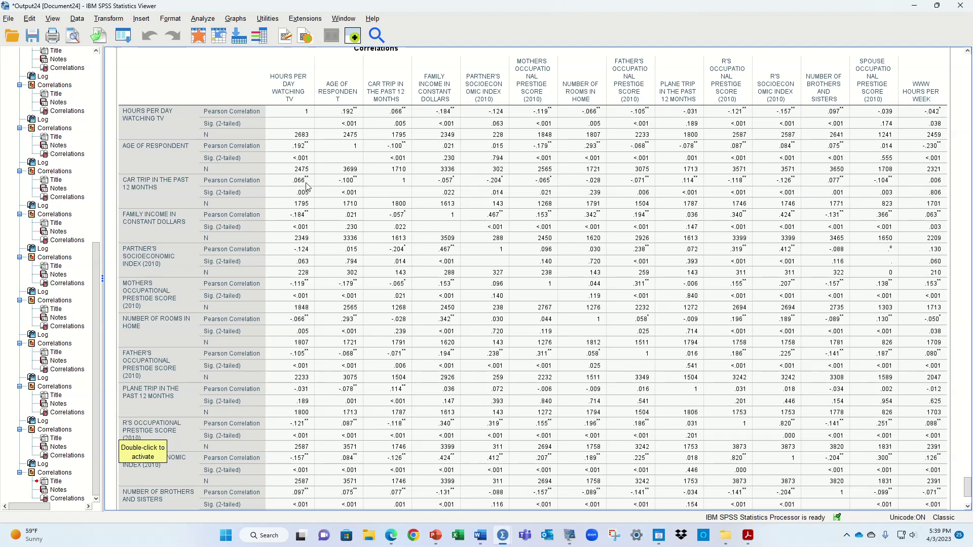
pyautogui.scroll(-3, 335, 274)
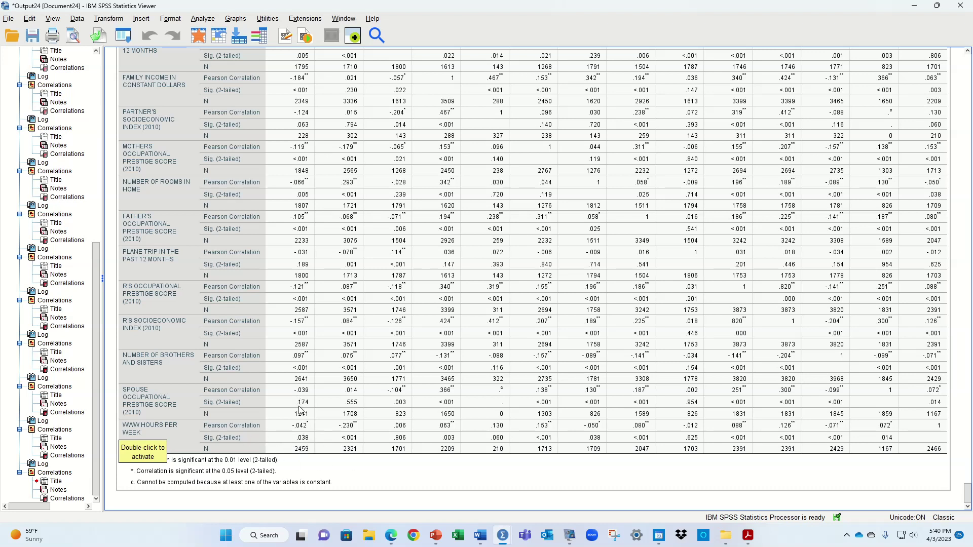
pyautogui.scroll(5, 304, 400)
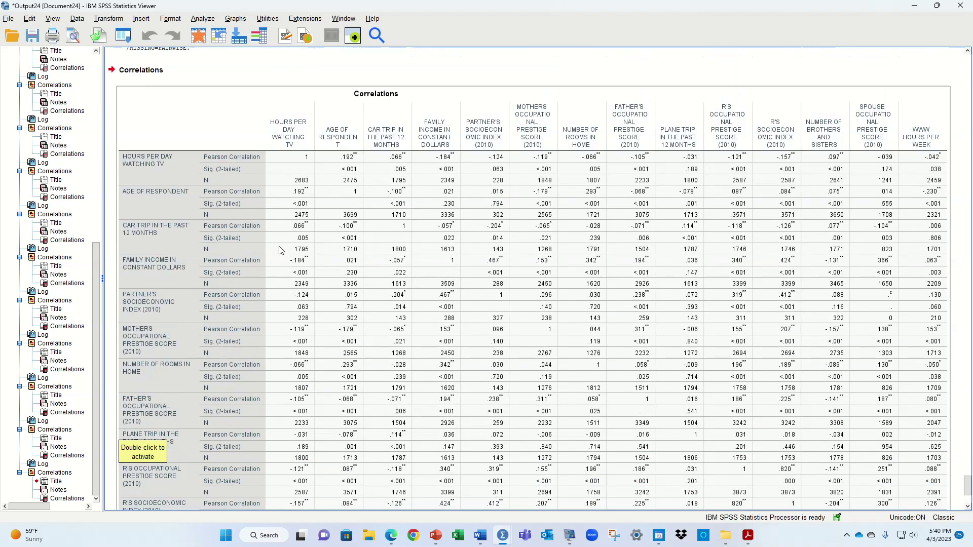
pyautogui.scroll(-1, 282, 248)
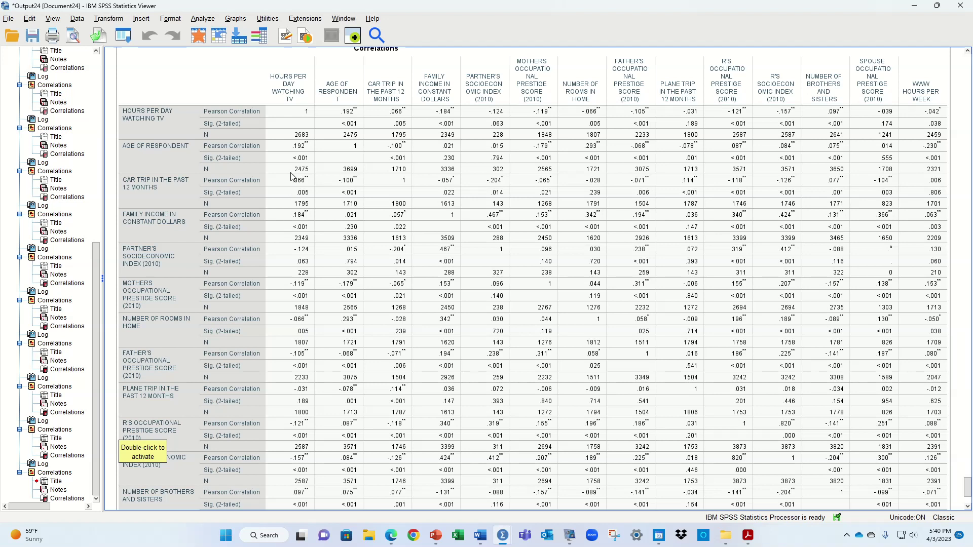
pyautogui.scroll(-3, 289, 274)
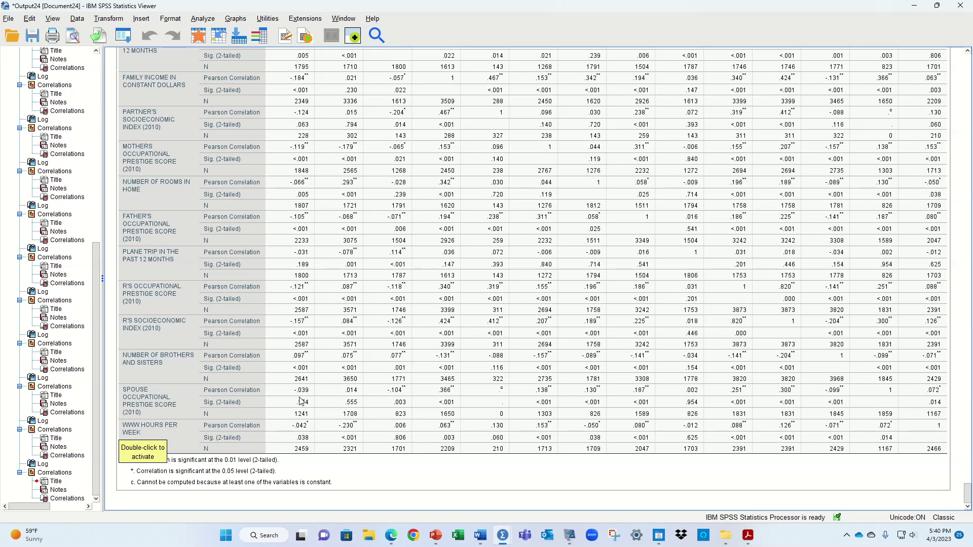
pyautogui.scroll(10, 306, 394)
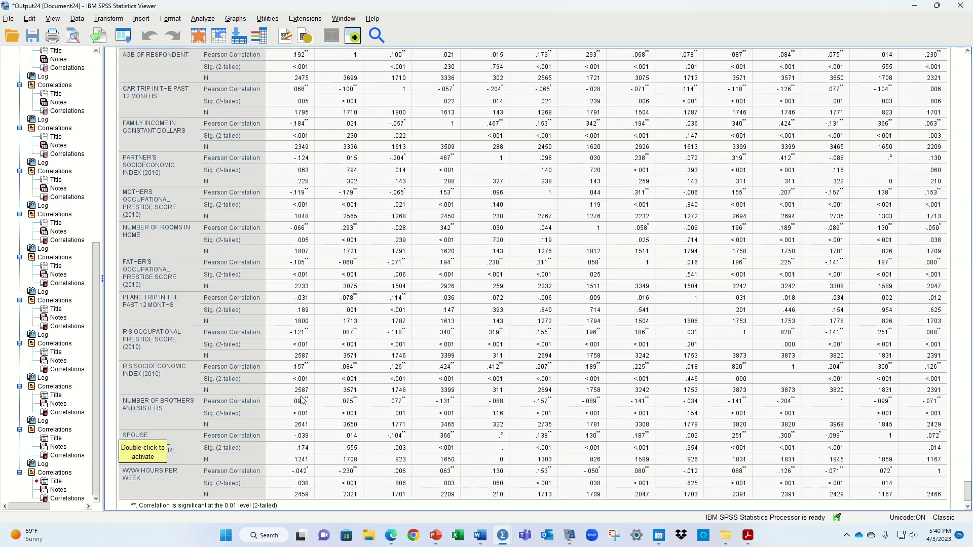
pyautogui.scroll(-4, 307, 391)
pyautogui.scroll(-4, 306, 391)
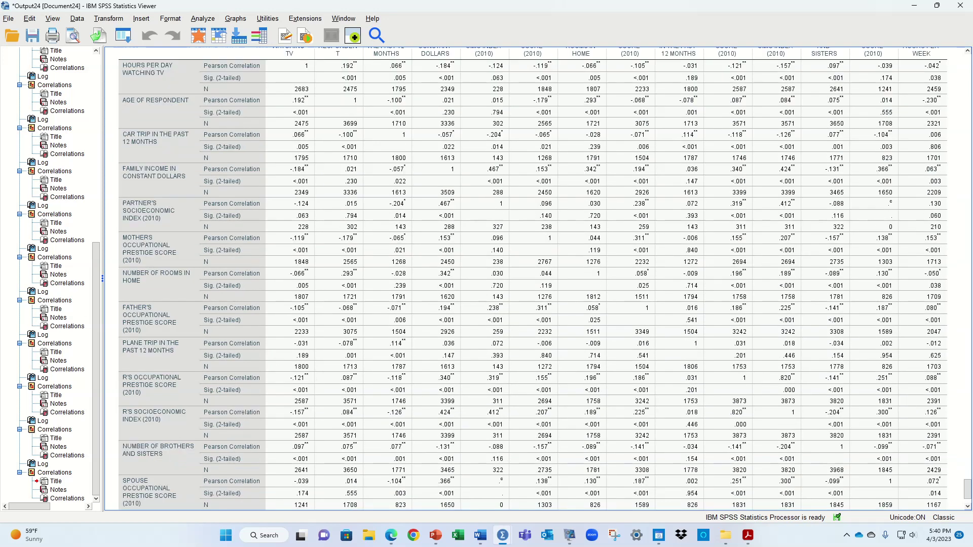